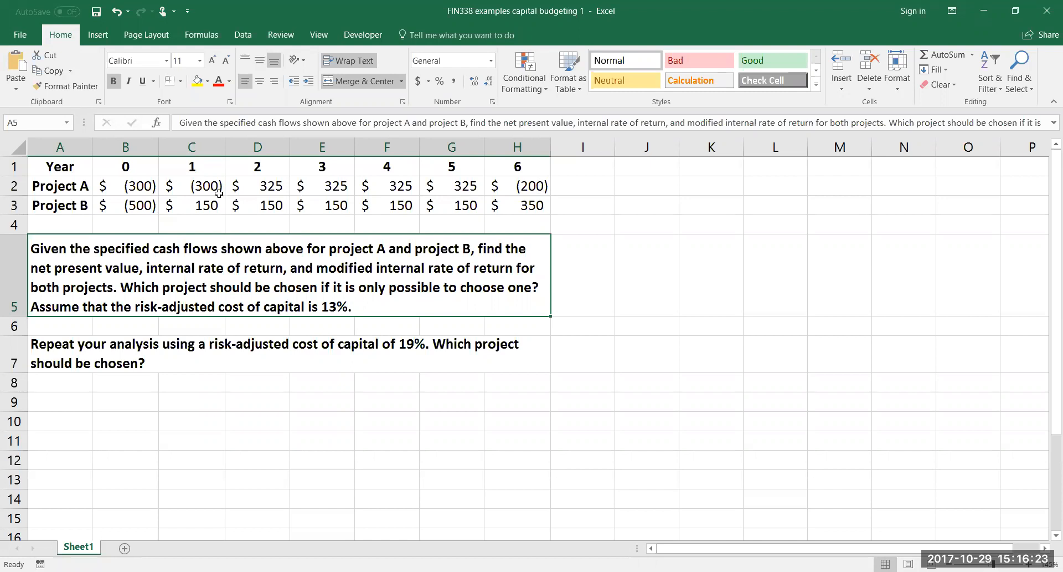
# Enter the 13% cost of capital in cell B9.
pyautogui.click(66, 406)
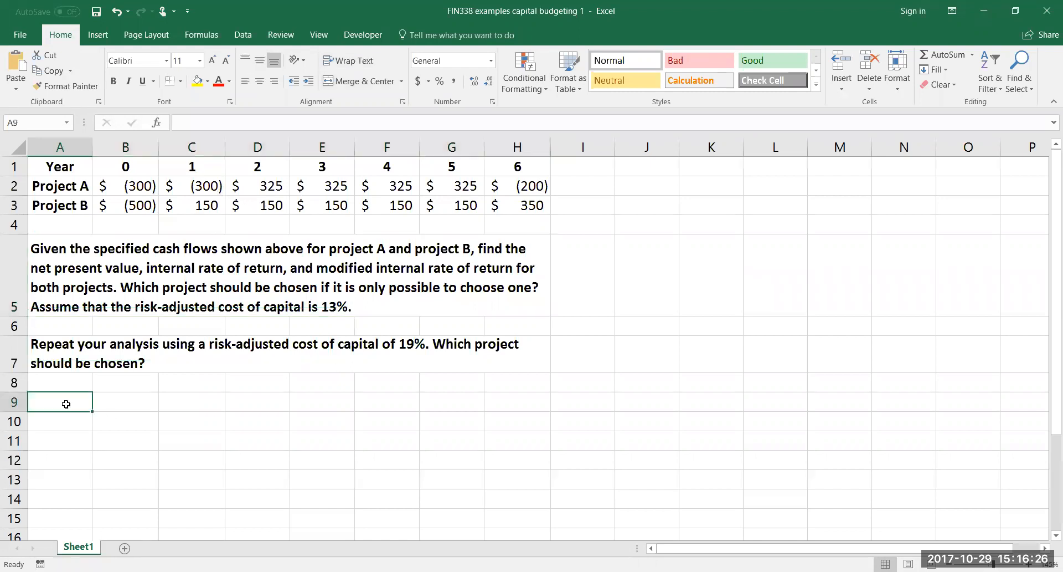
pyautogui.click(114, 401)
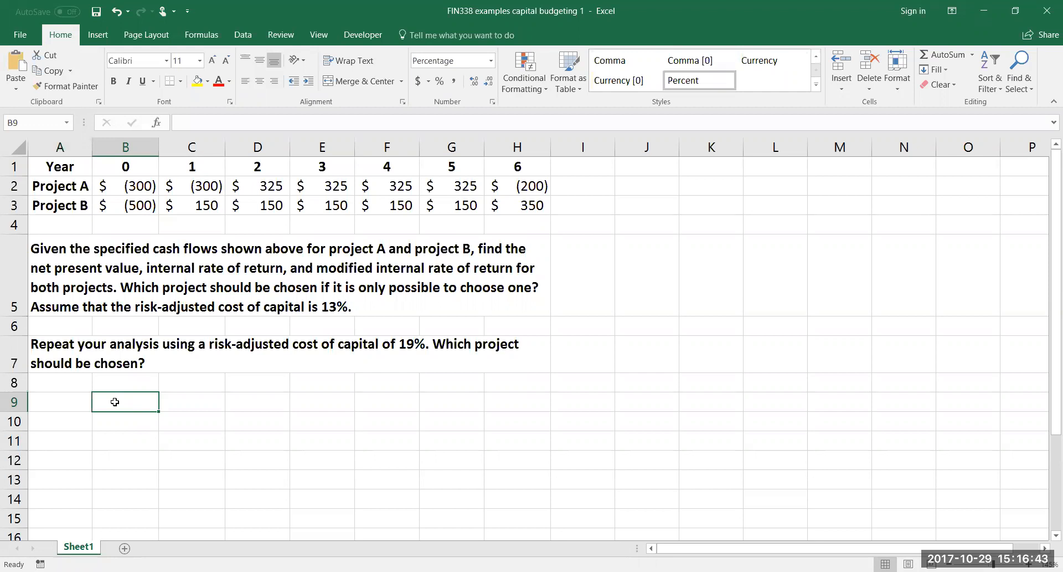
pyautogui.write('13')
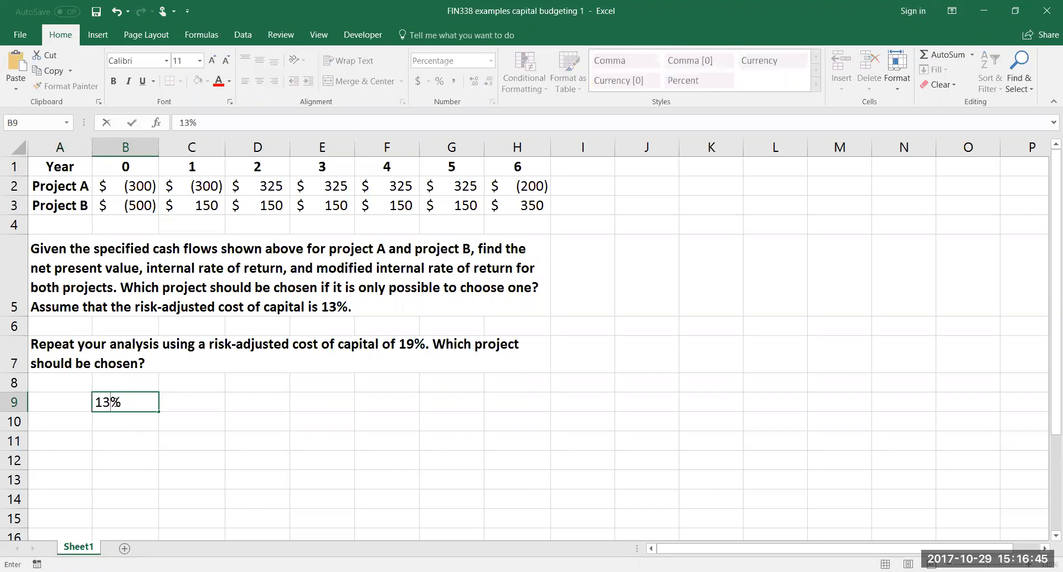
pyautogui.press('Return')
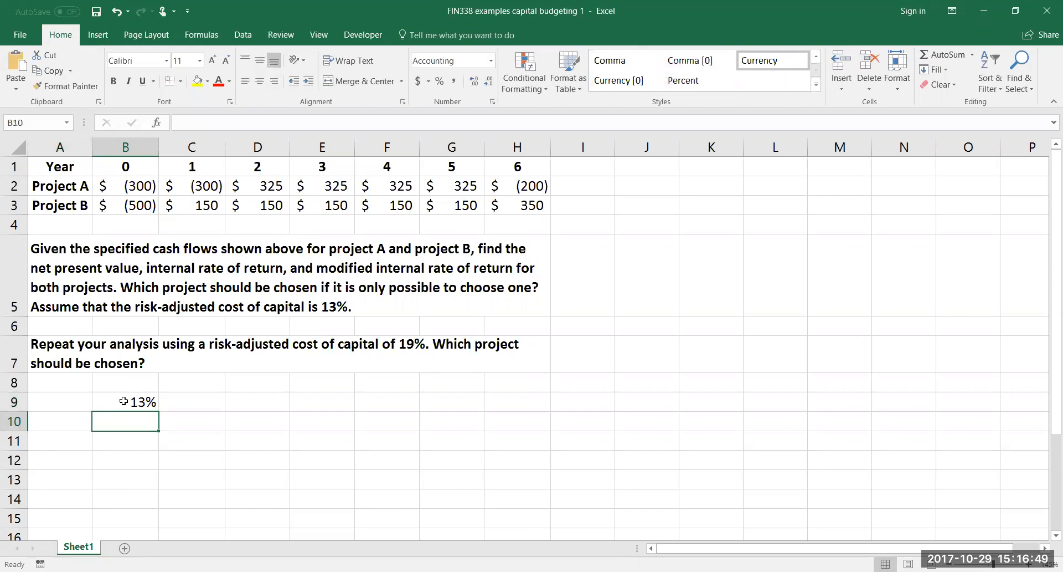
# Label cell A9 "Cost of Capital" and widen column A so the whole label fits.
pyautogui.click(82, 401)
pyautogui.write('C')
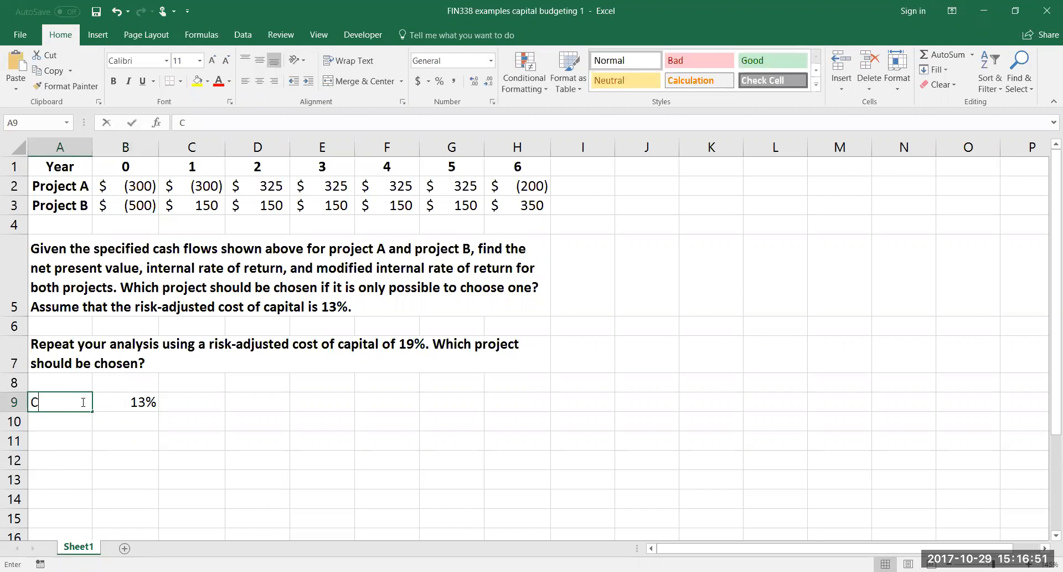
pyautogui.write('ost of Capital')
pyautogui.press('Tab')
pyautogui.write('13%')
pyautogui.press('Return')
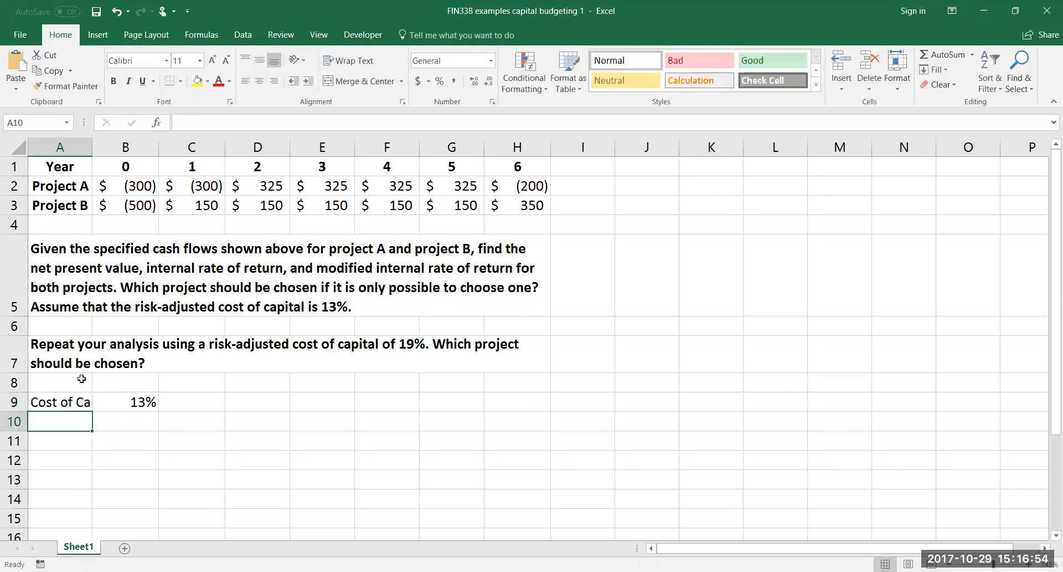
pyautogui.moveTo(93, 144); pyautogui.dragTo(107, 141)
pyautogui.doubleClick(108, 141)
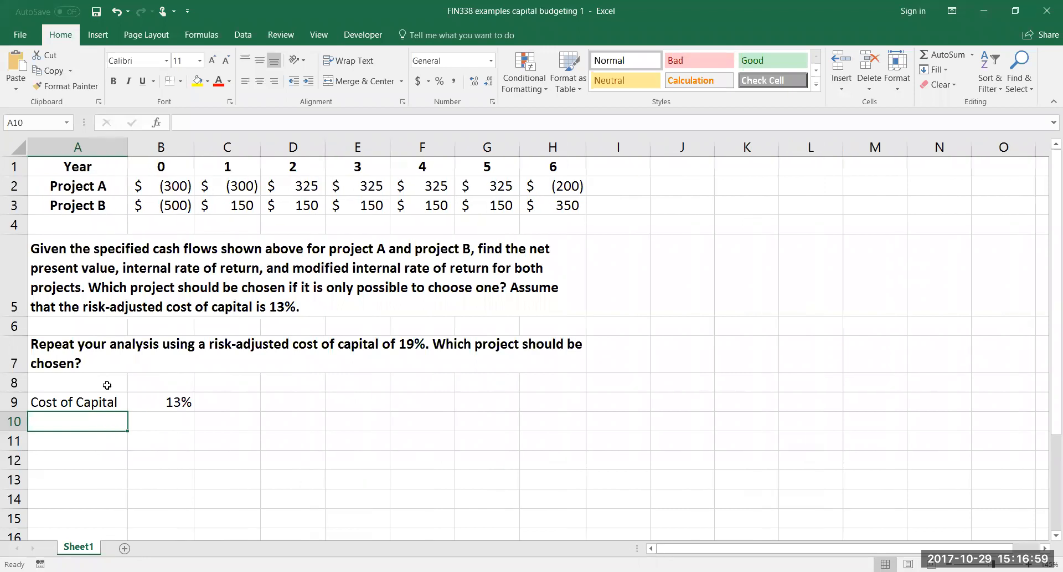
# Enter the row labels "NPV A" in cell A11 and "NPV B" in cell A12.
pyautogui.click(101, 441)
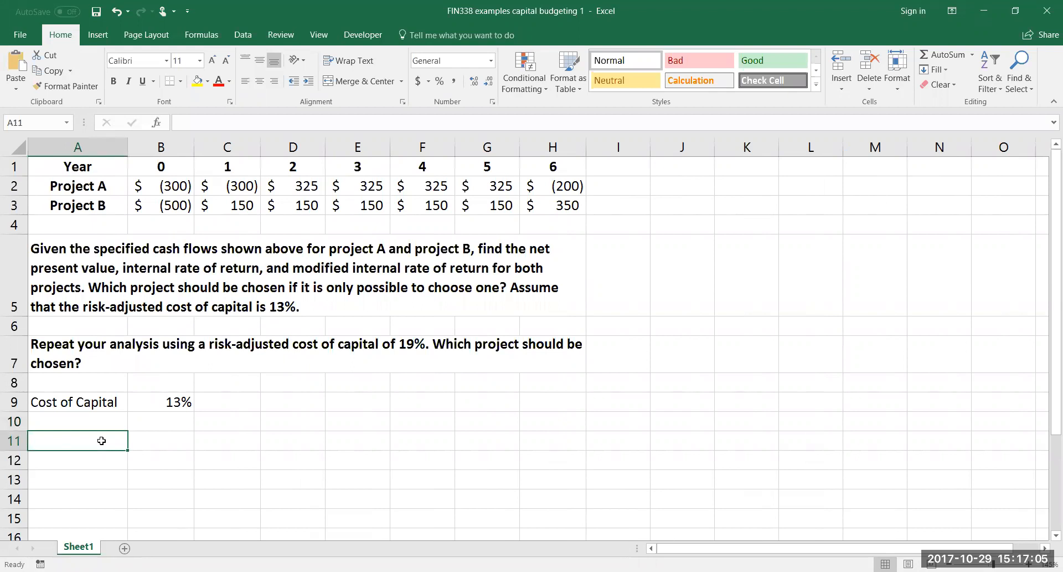
pyautogui.write('NPV A')
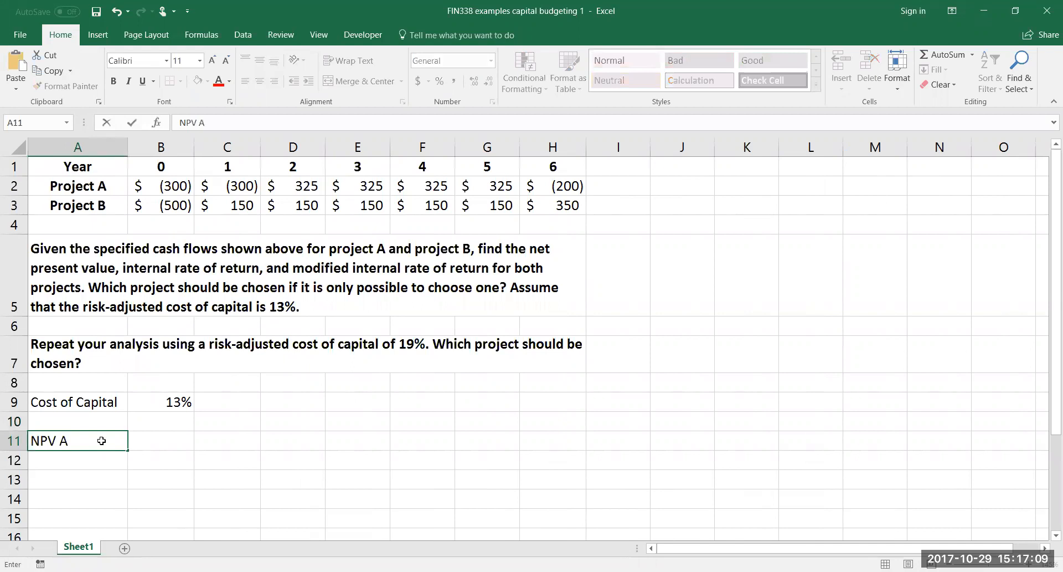
pyautogui.press('Return')
pyautogui.write('NPV B')
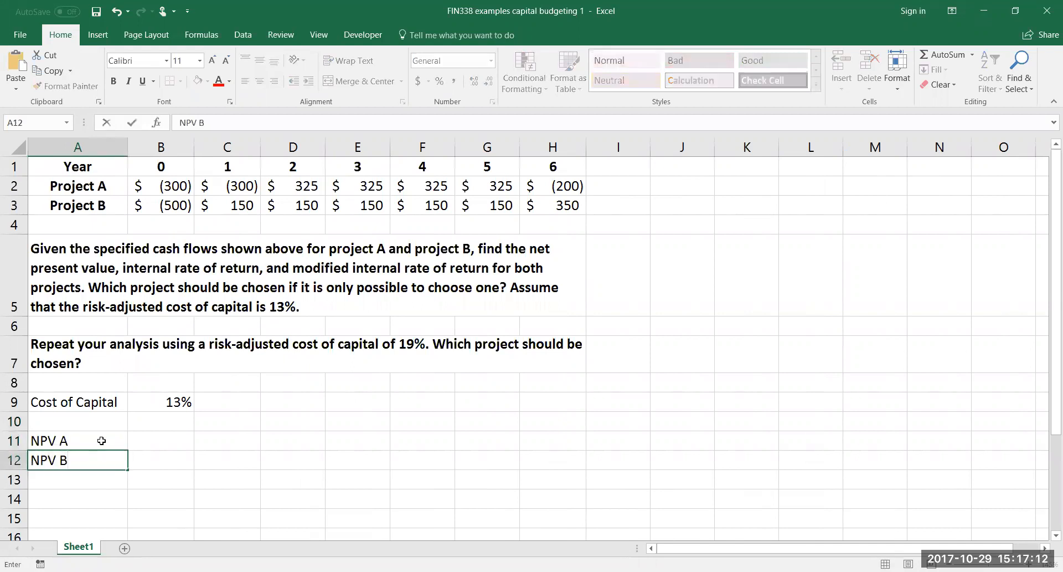
pyautogui.press('Up')
# Calculate Project A's net present value in cell B11 with the formula =NPV(B9,C2:H2)+B2.
pyautogui.press('Right')
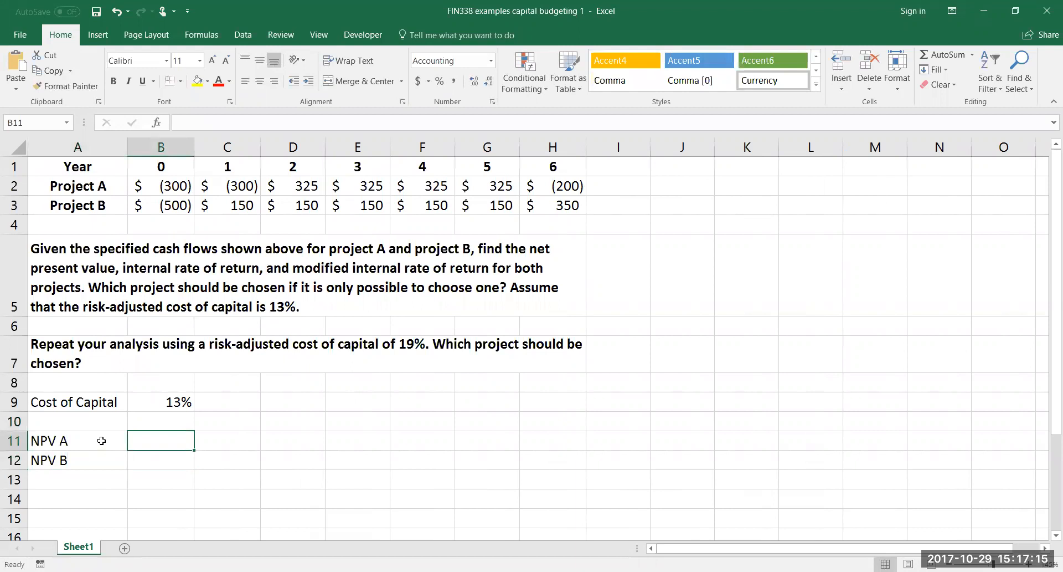
pyautogui.write('=')
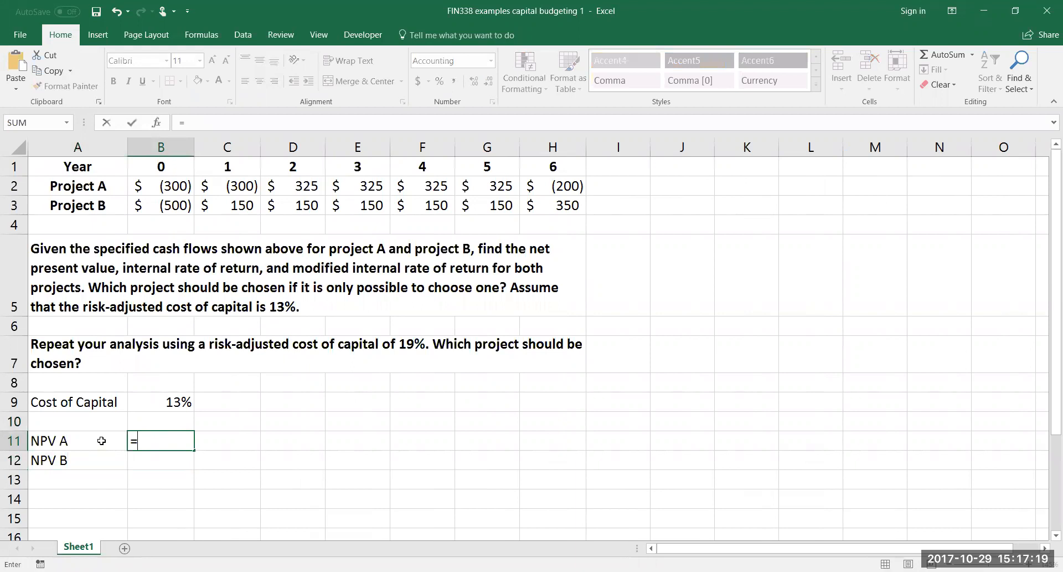
pyautogui.write('NPV(')
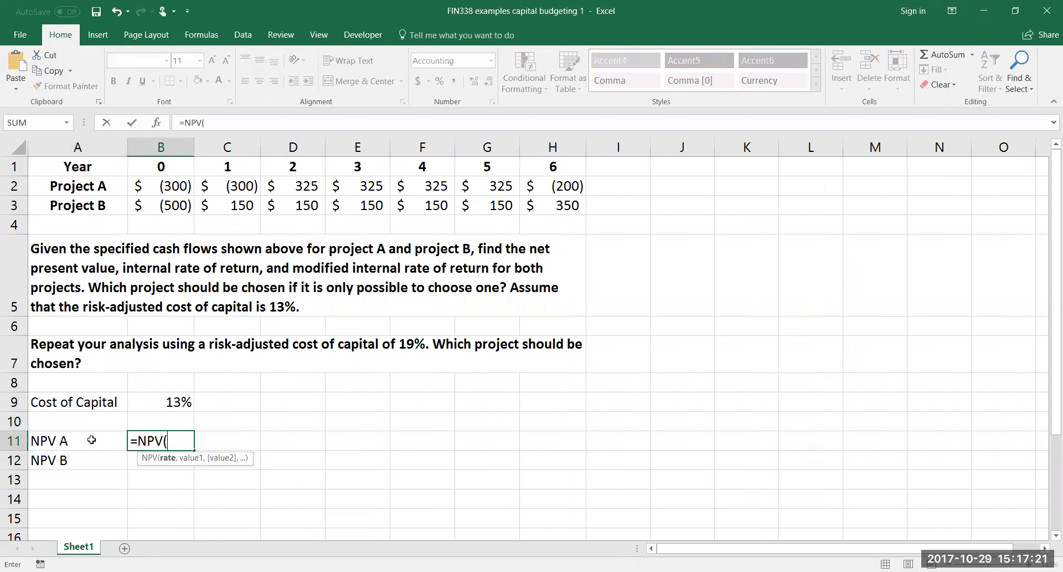
pyautogui.click(174, 403)
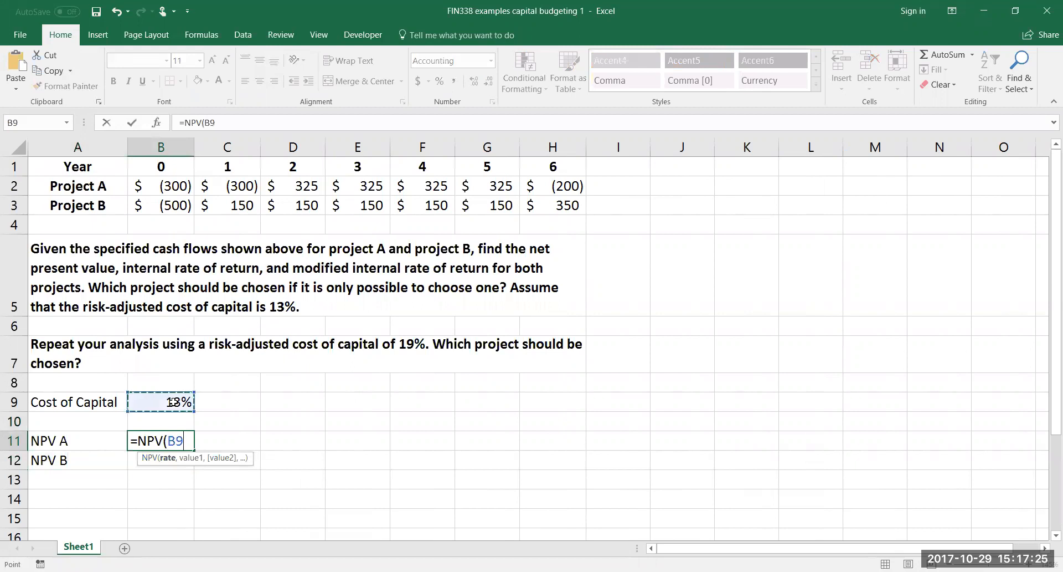
pyautogui.write(',')
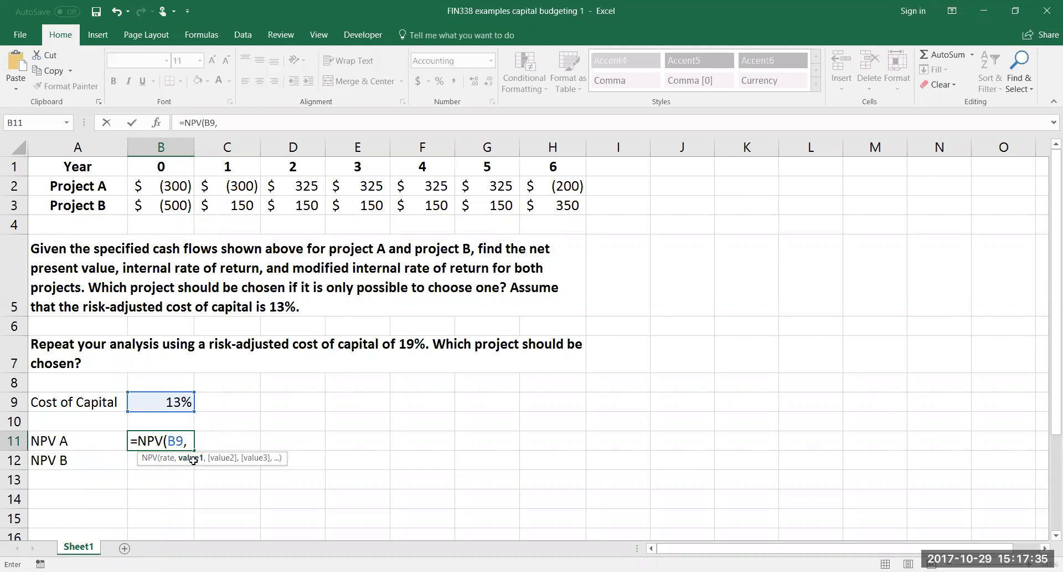
pyautogui.click(240, 185)
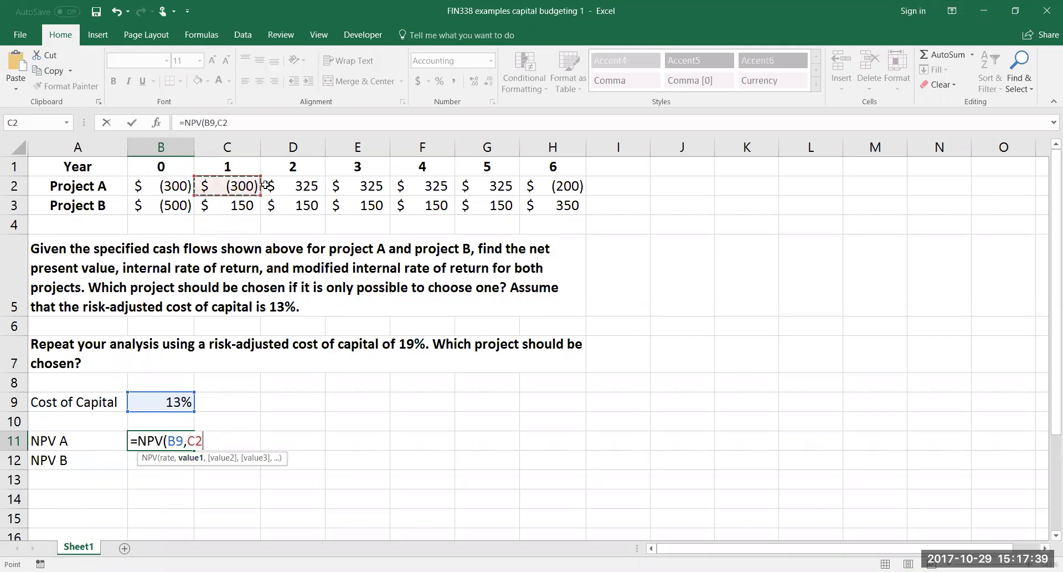
pyautogui.moveTo(266, 185); pyautogui.dragTo(554, 185)
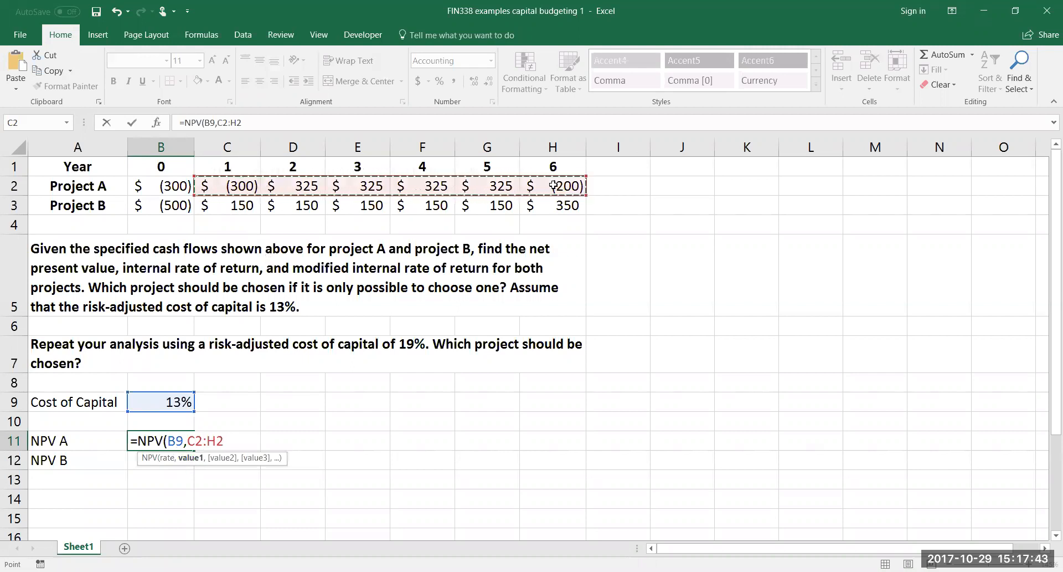
pyautogui.write(')')
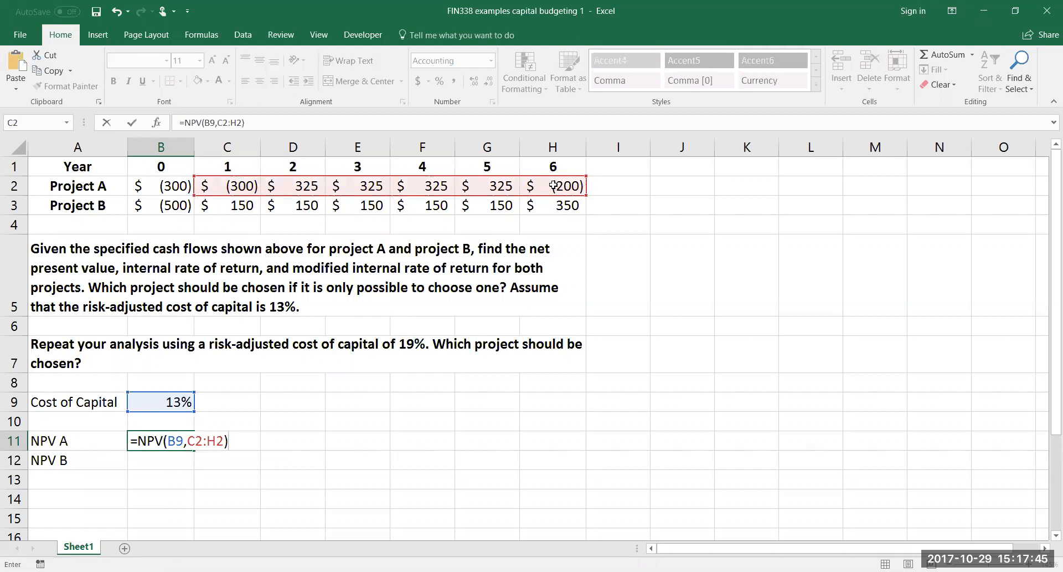
pyautogui.write('+')
pyautogui.click(184, 184)
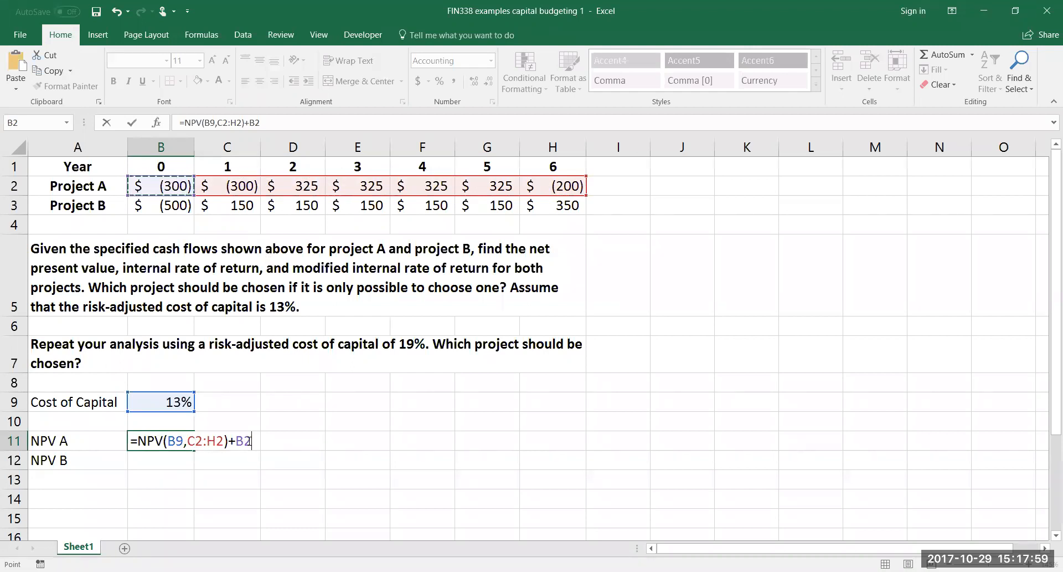
pyautogui.press('Return')
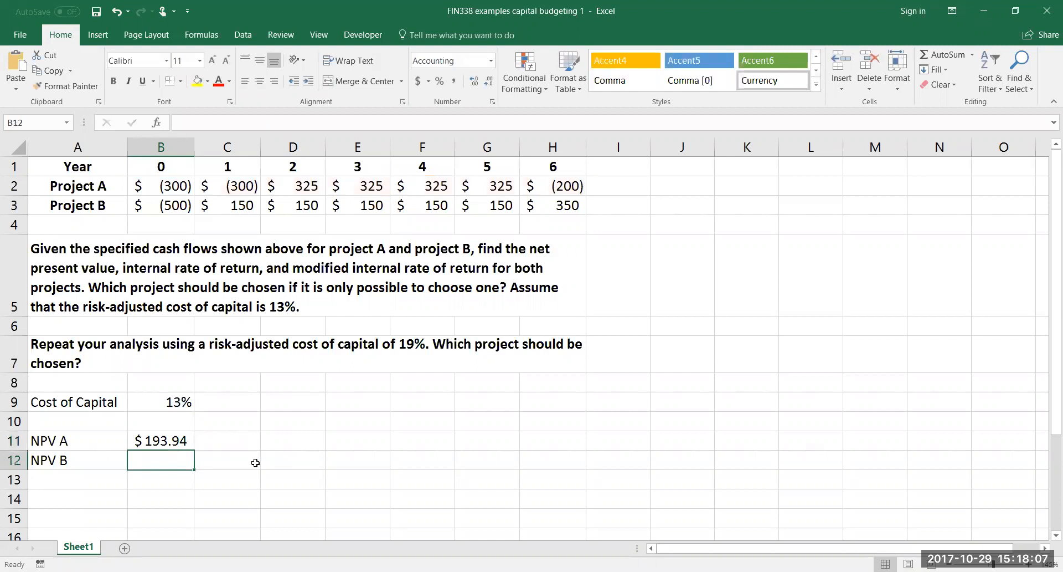
# Calculate Project B's net present value in cell B12 with the formula =NPV(B9,C3:H3)+B3.
pyautogui.write('=')
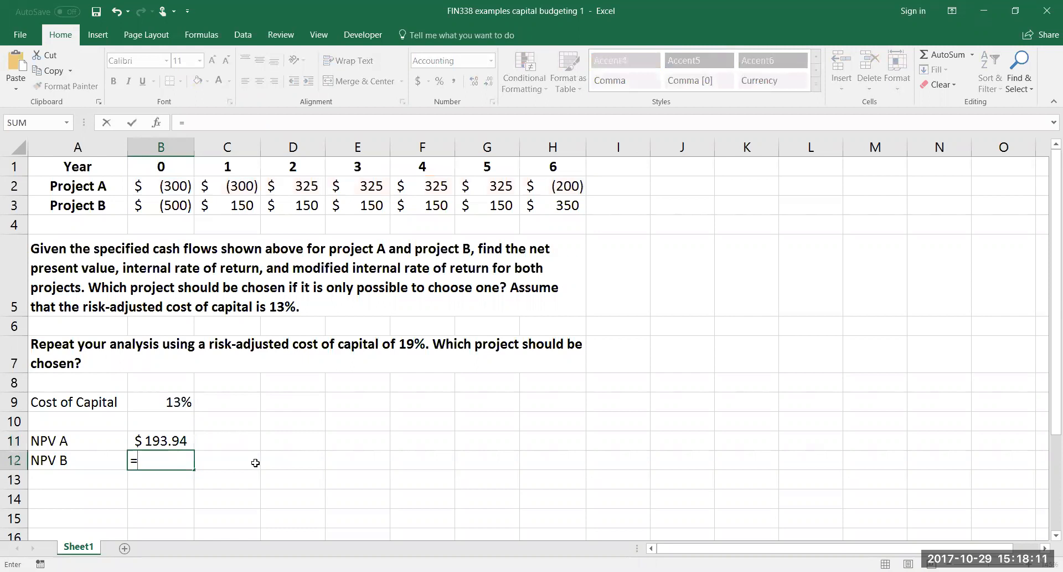
pyautogui.write('NPV(')
pyautogui.click(182, 400)
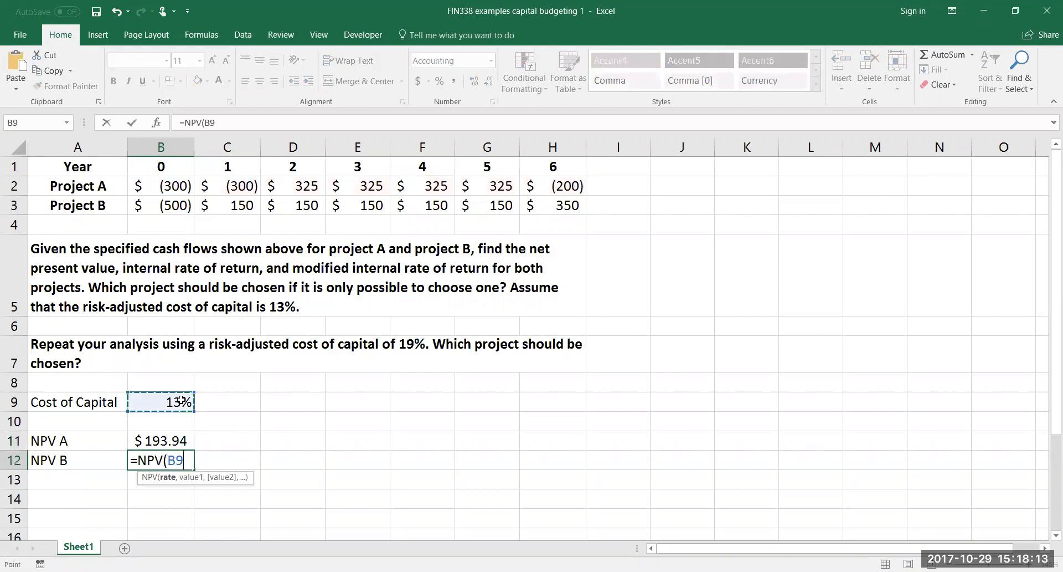
pyautogui.write(',')
pyautogui.click(225, 205)
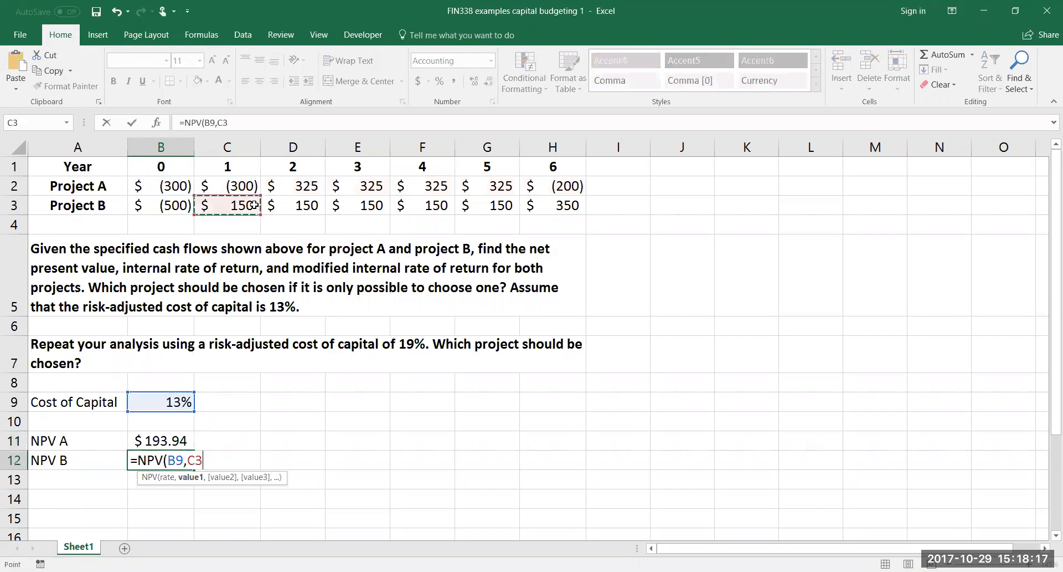
pyautogui.moveTo(252, 205); pyautogui.dragTo(551, 204)
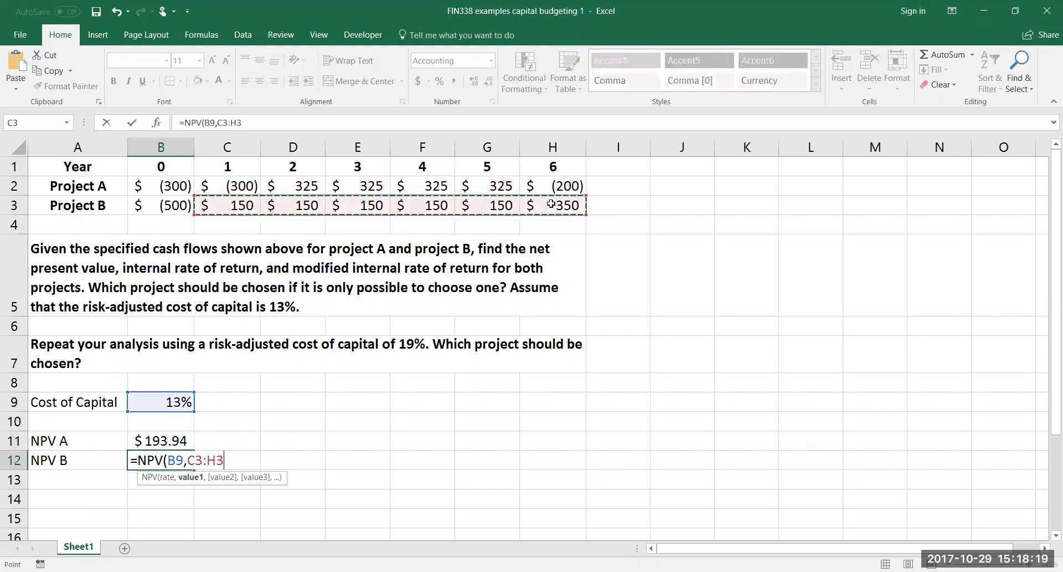
pyautogui.write(')')
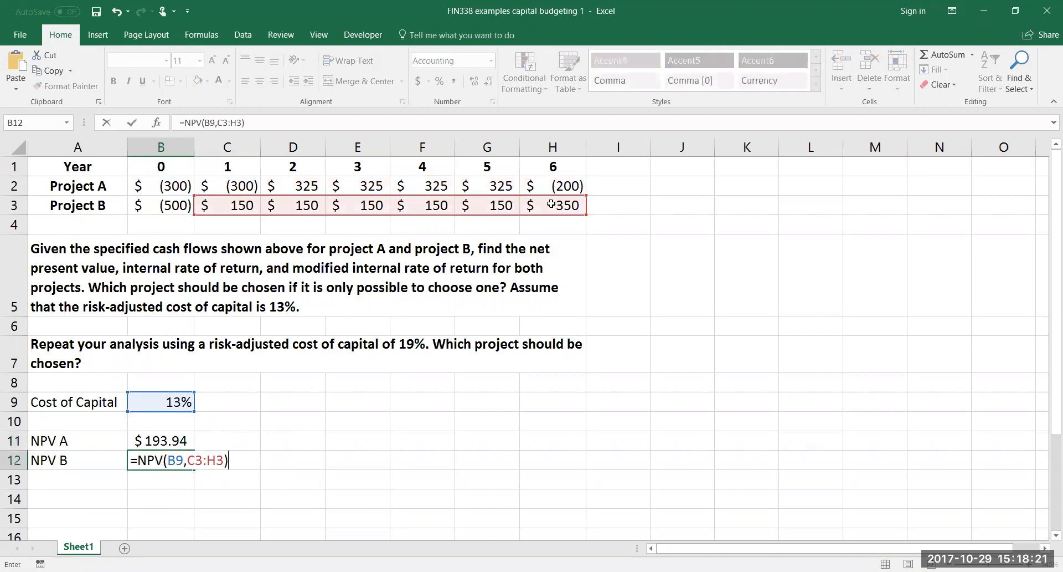
pyautogui.write('+')
pyautogui.click(174, 204)
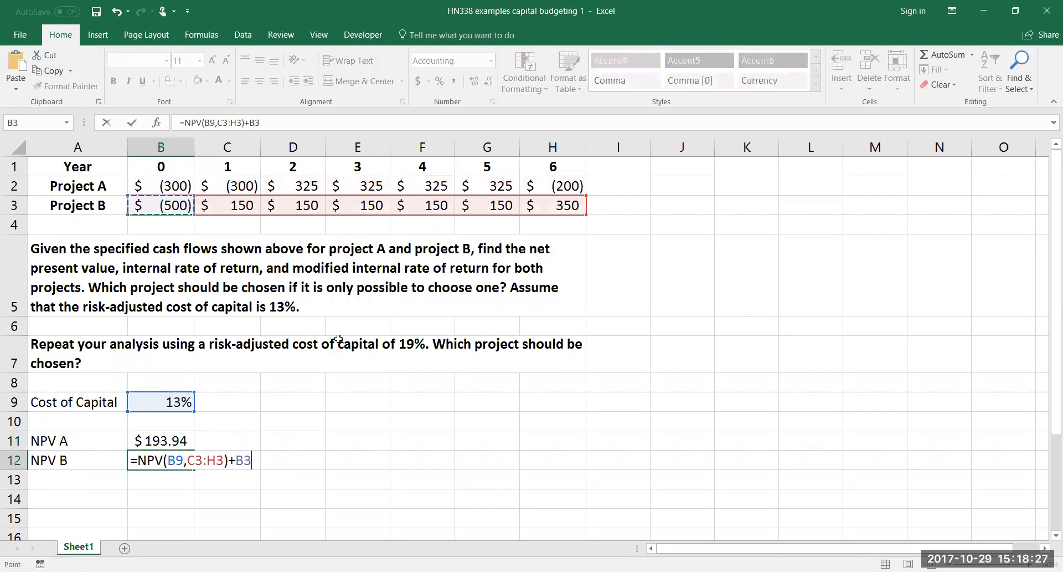
pyautogui.press('Return')
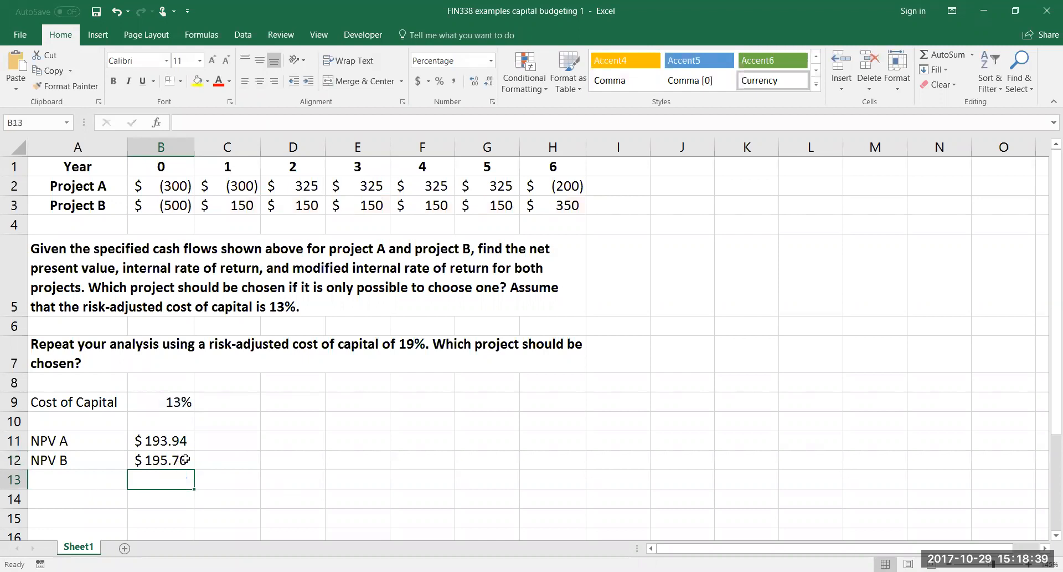
# Enter the row labels "IRR A" in cell A14 and "IRR B" in cell A15.
pyautogui.click(106, 498)
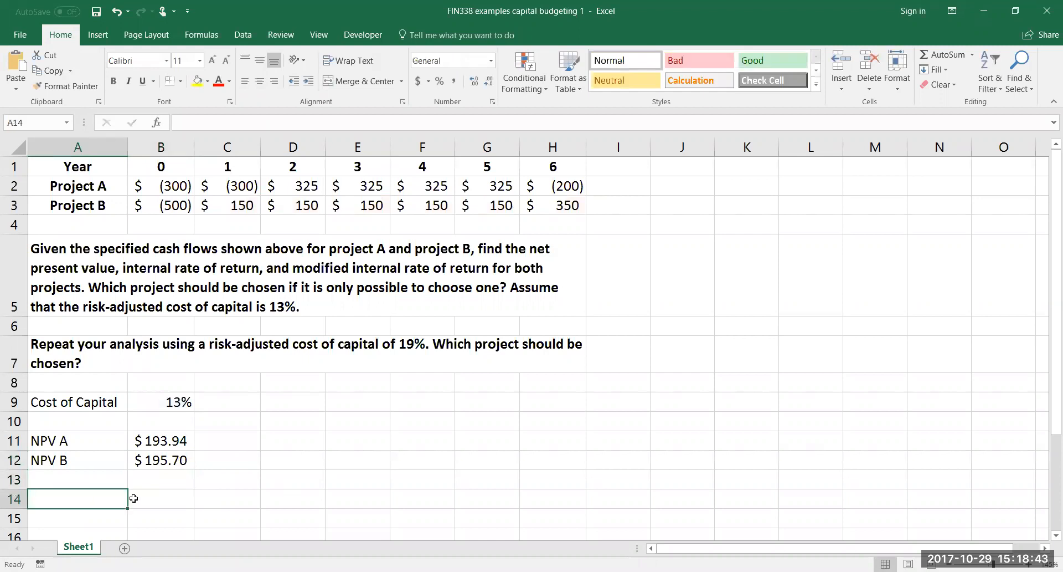
pyautogui.write('IRR A')
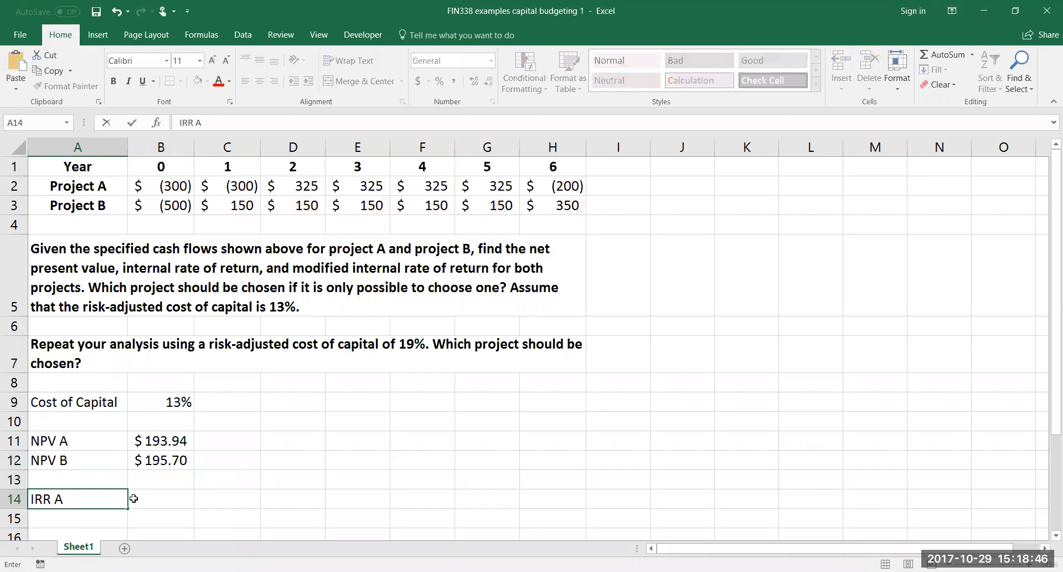
pyautogui.press('Return')
pyautogui.write('IRR B')
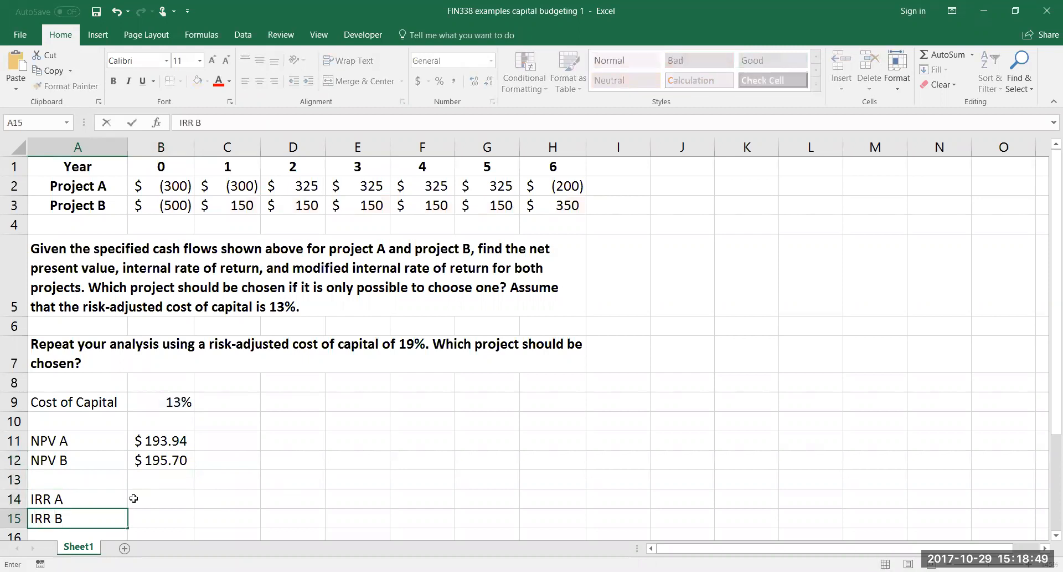
# Calculate Project A's internal rate of return in cell B14 with the formula =IRR(B2:H2).
pyautogui.click(145, 497)
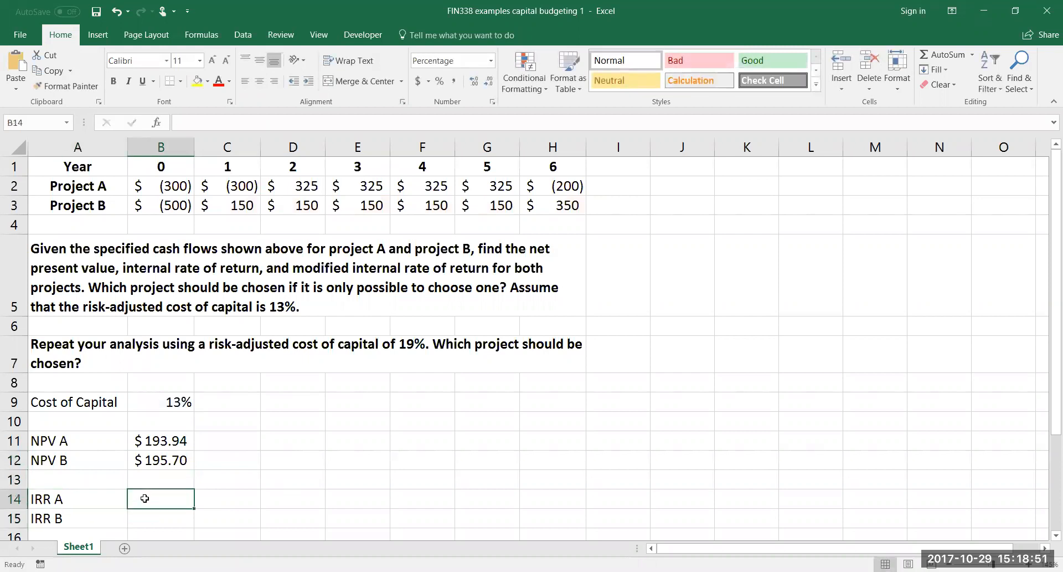
pyautogui.write('=IRR(')
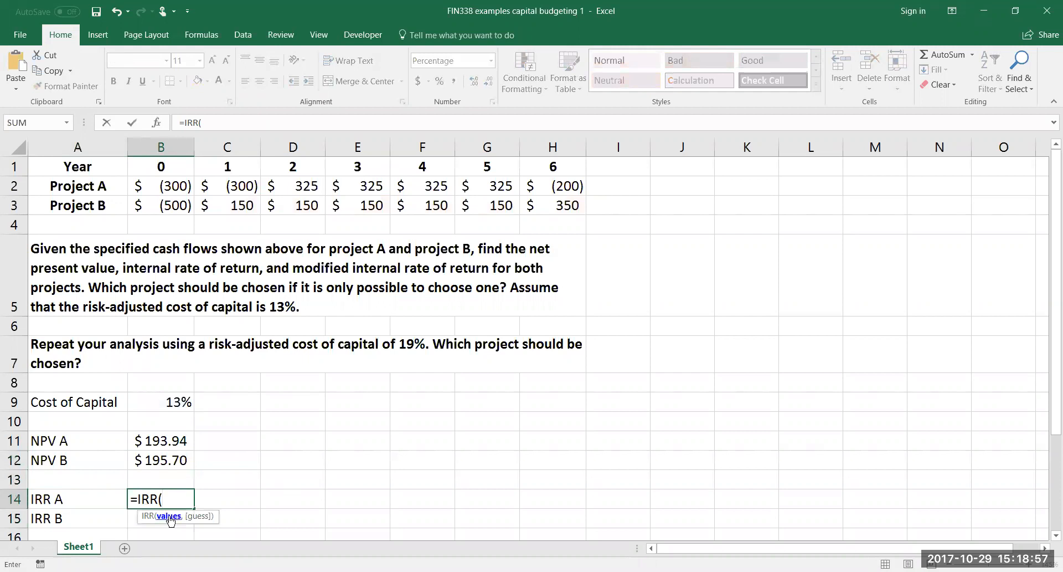
pyautogui.click(163, 186)
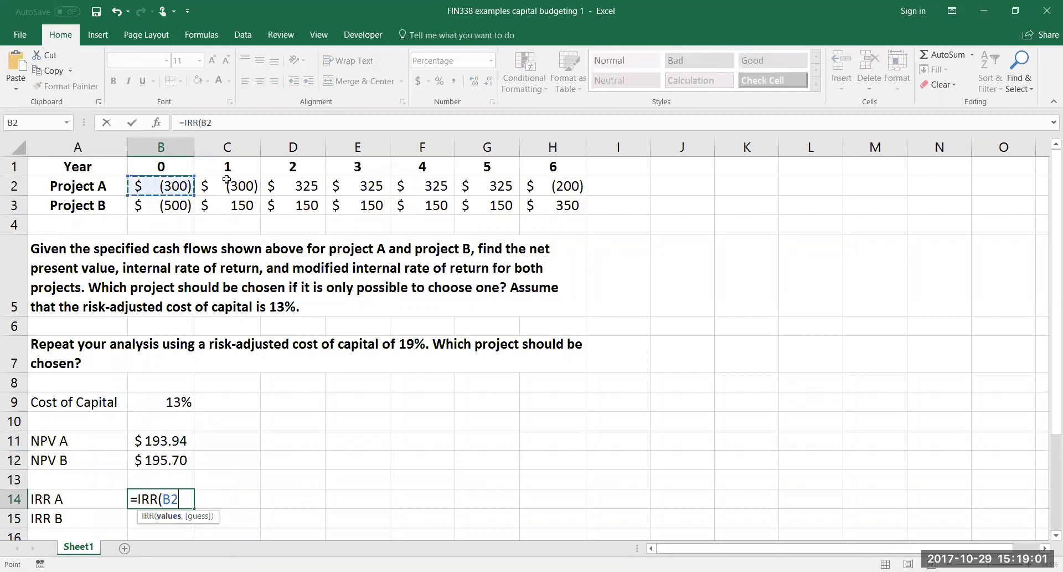
pyautogui.keyDown('shift'); pyautogui.click(550, 177); pyautogui.keyUp('shift')
pyautogui.write(')')
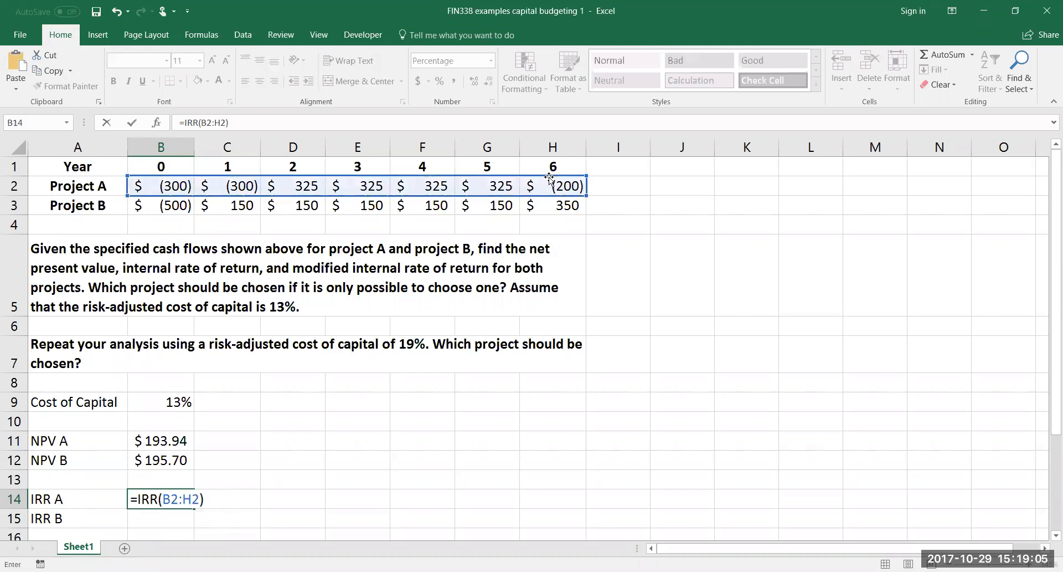
pyautogui.press('Return')
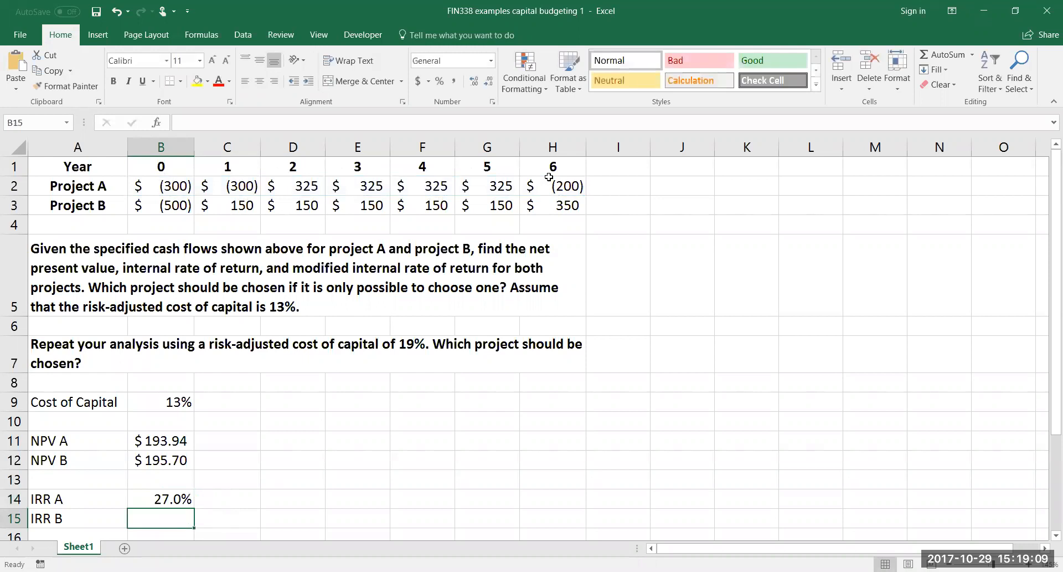
# Calculate Project B's internal rate of return in cell B15 with the formula =IRR(B3:H3), displayed to one decimal place.
pyautogui.write('=')
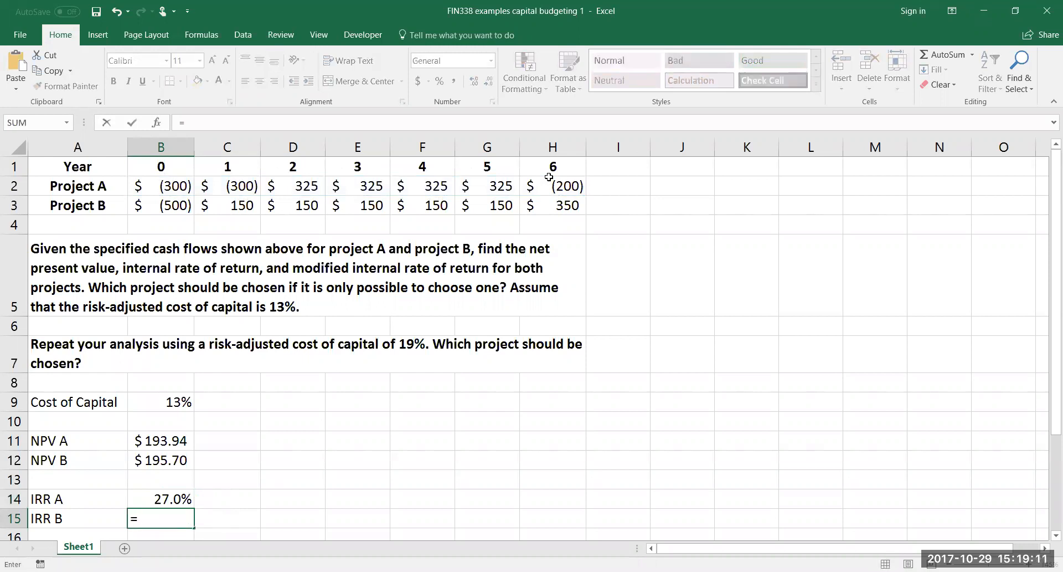
pyautogui.write('IRR(')
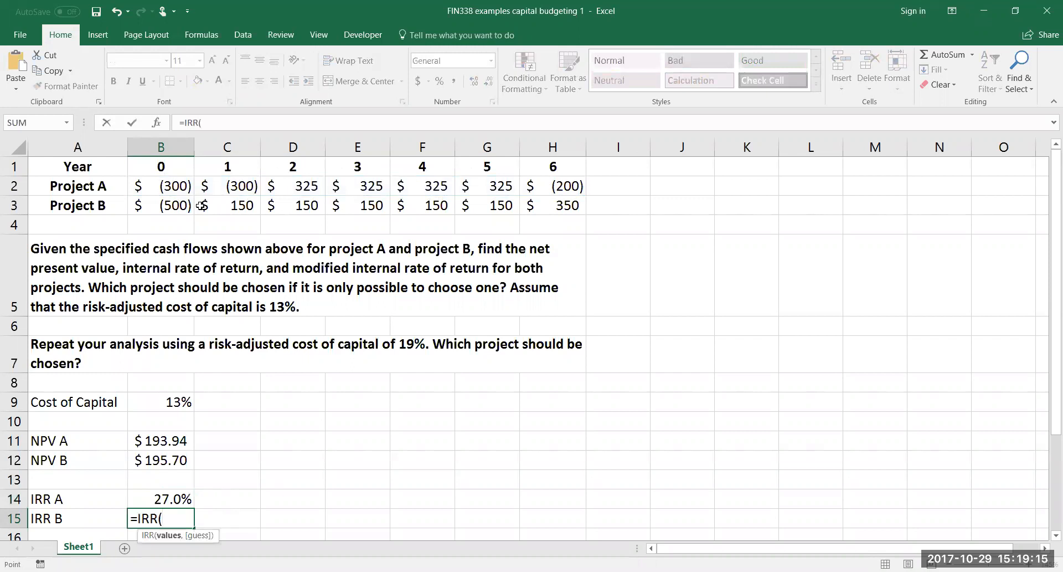
pyautogui.moveTo(188, 205); pyautogui.dragTo(547, 200)
pyautogui.write(')')
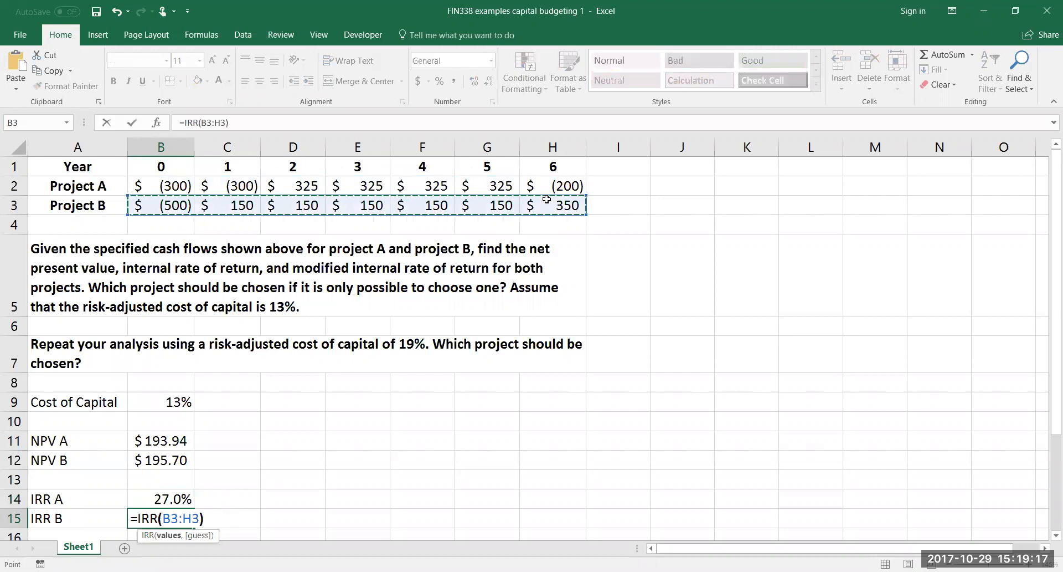
pyautogui.press('Return')
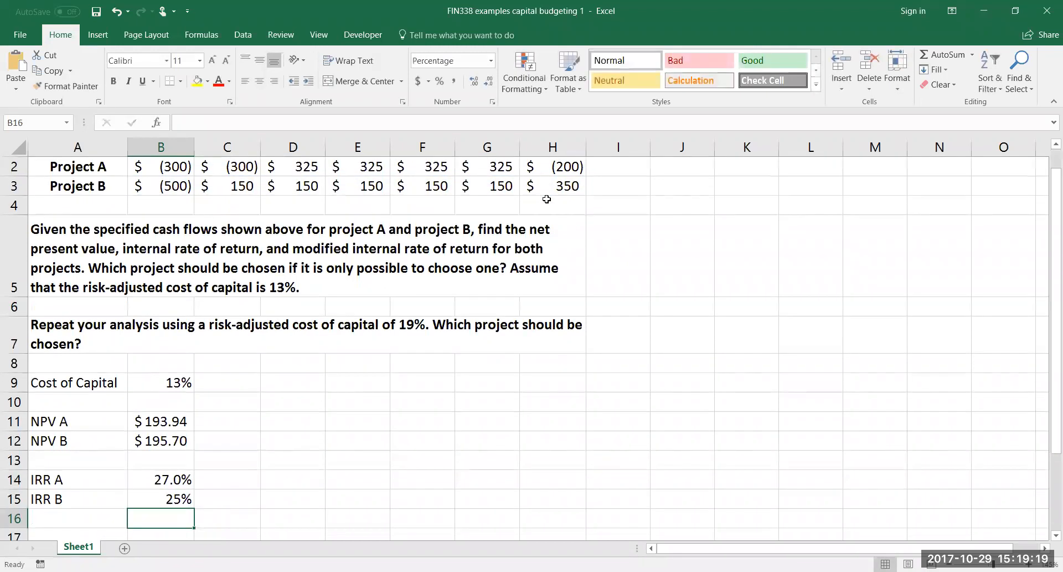
pyautogui.click(179, 496)
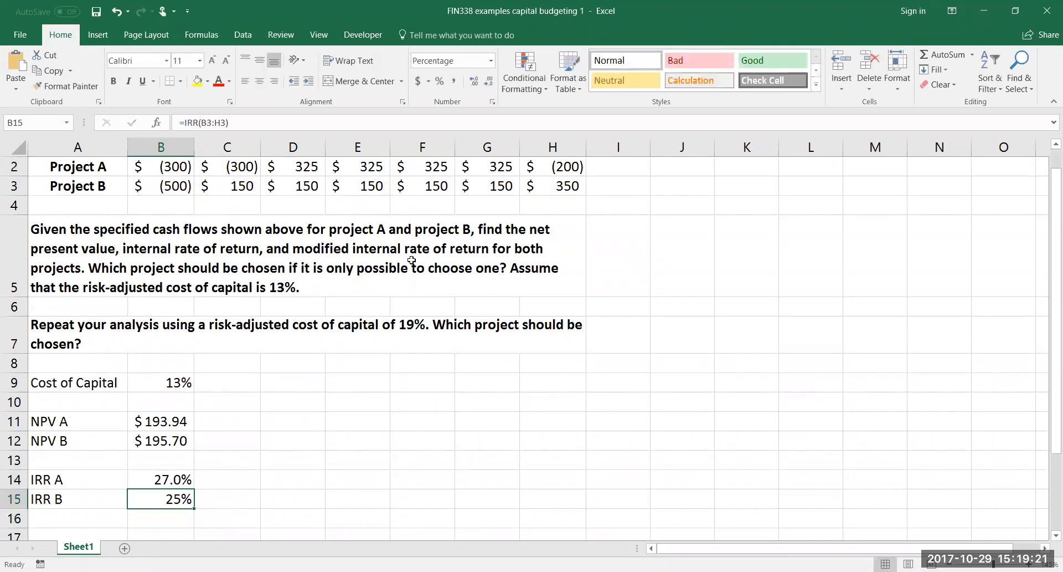
pyautogui.click(474, 81)
# Enter the row labels "MIRR A" in cell A17 and "MIRR B" in cell A18.
pyautogui.scroll(-1, 130, 517)
pyautogui.click(106, 479)
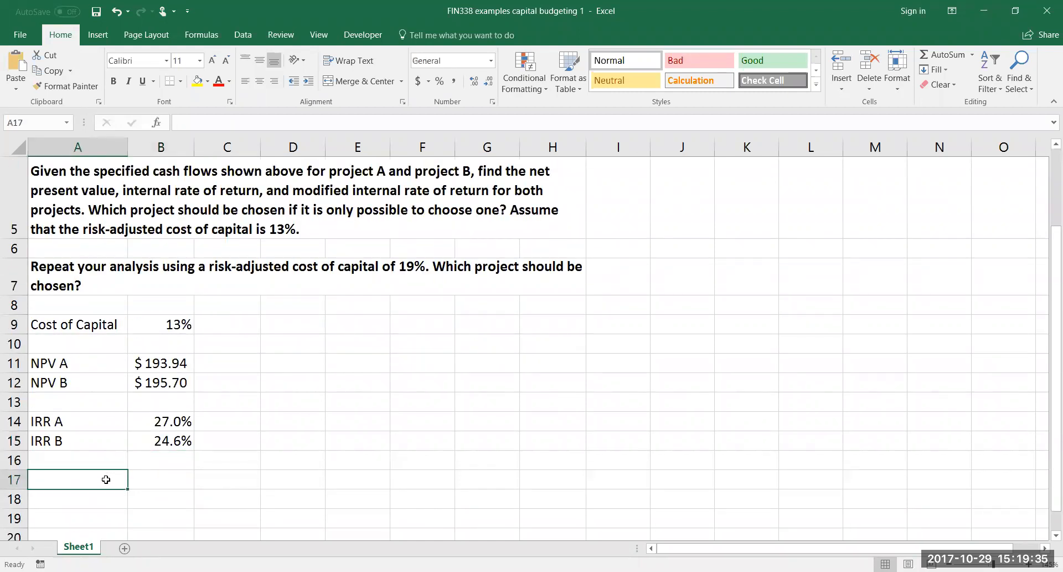
pyautogui.write('MIRR A')
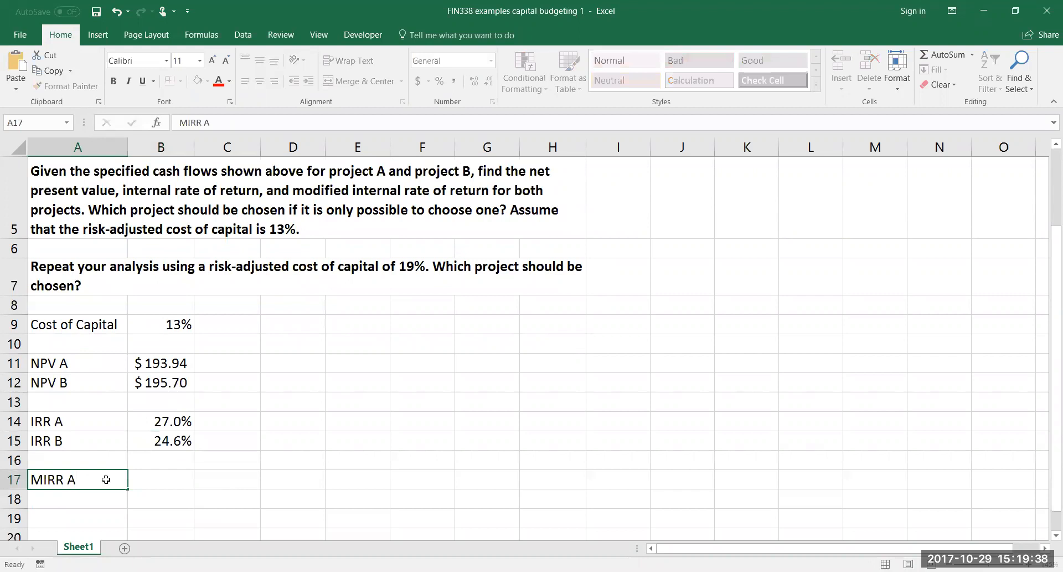
pyautogui.press('Return')
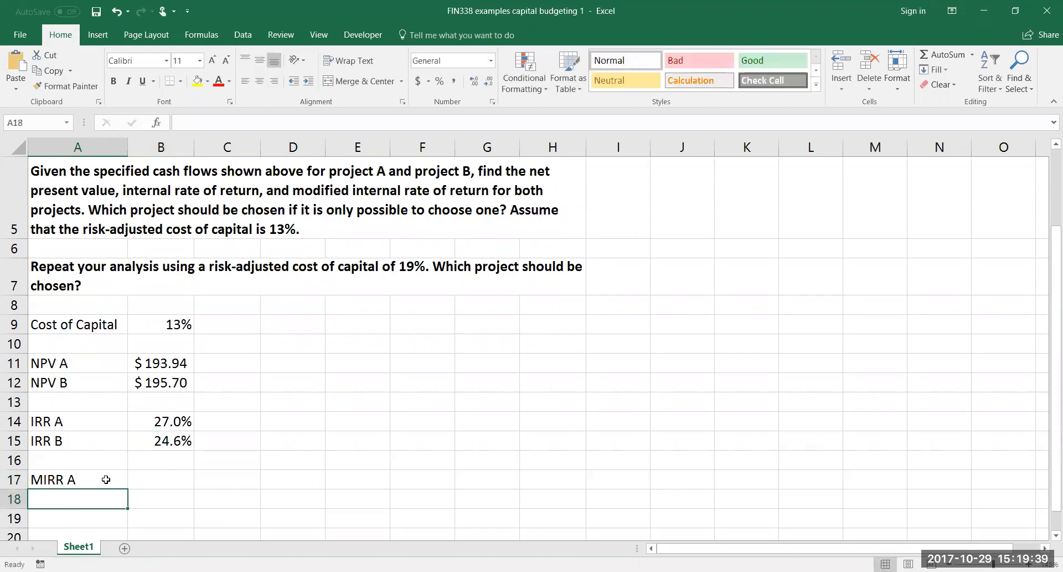
pyautogui.write('MIRR B')
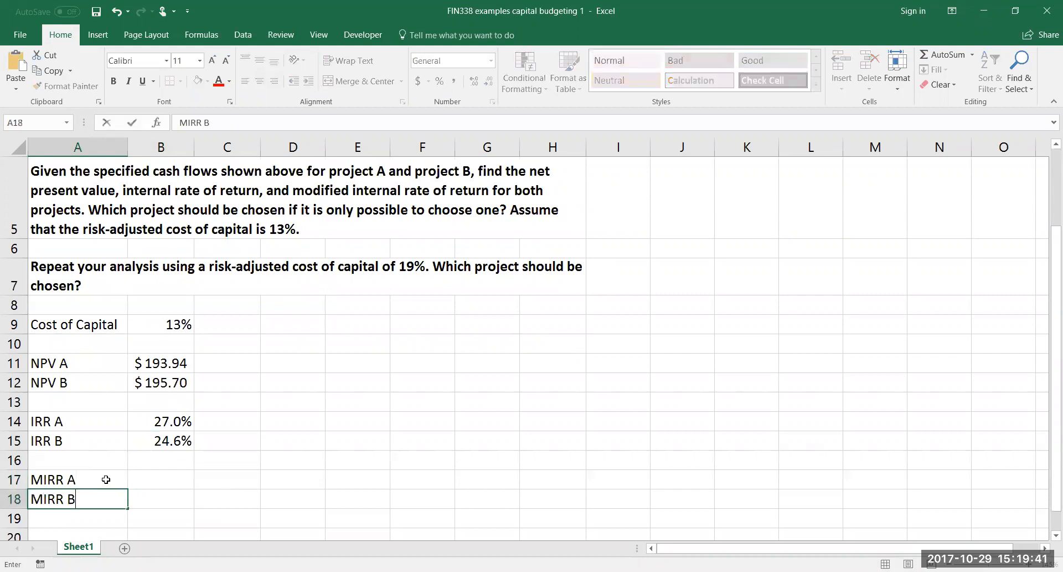
pyautogui.press('Return')
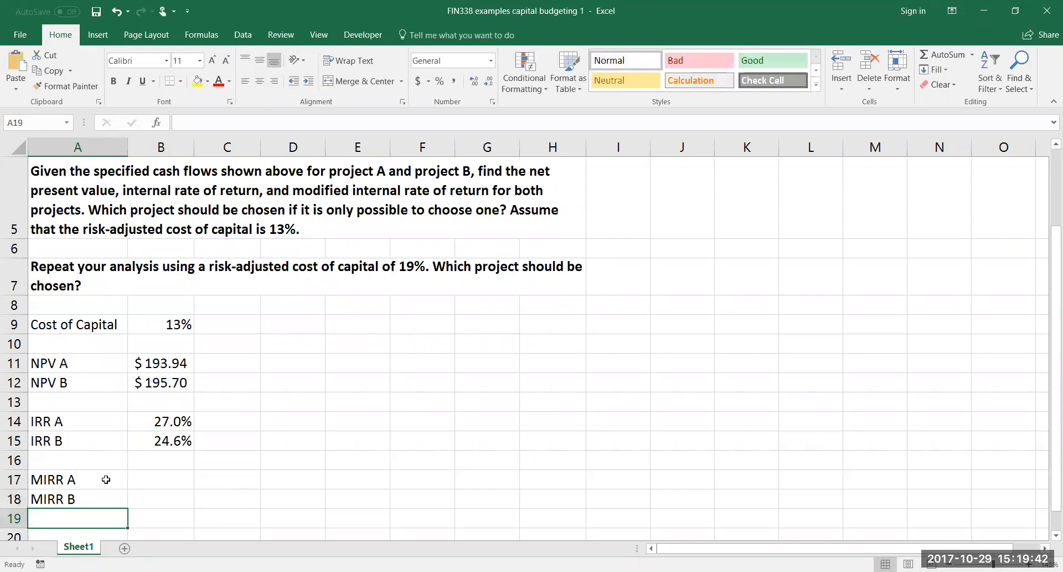
# Calculate Project A's modified internal rate of return in cell B17 with the formula =MIRR(B2:H2,B9,B9).
pyautogui.click(144, 476)
pyautogui.write('=')
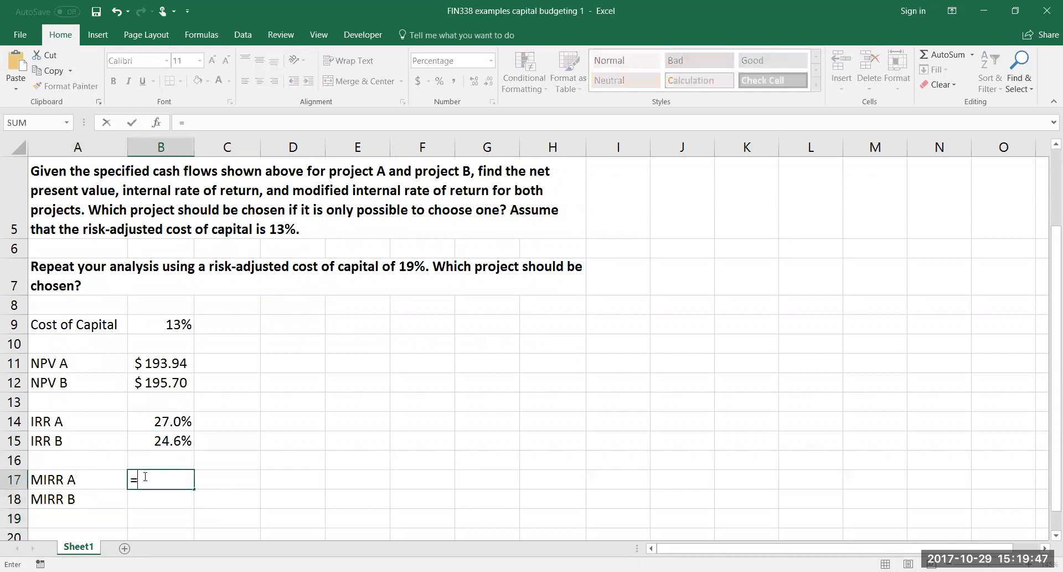
pyautogui.write('MIRR')
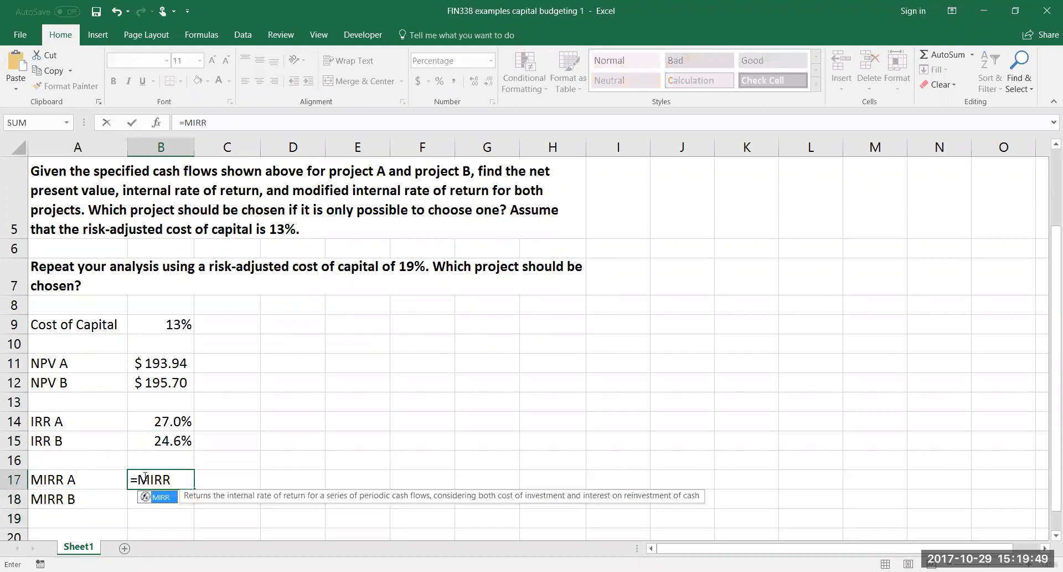
pyautogui.write('(')
pyautogui.scroll(2, 248, 346)
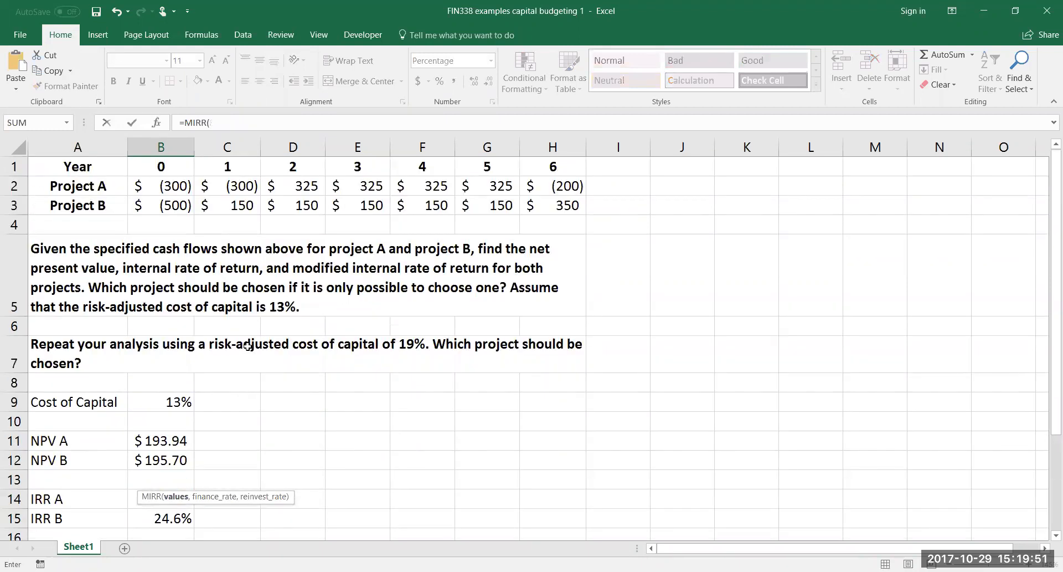
pyautogui.click(161, 182)
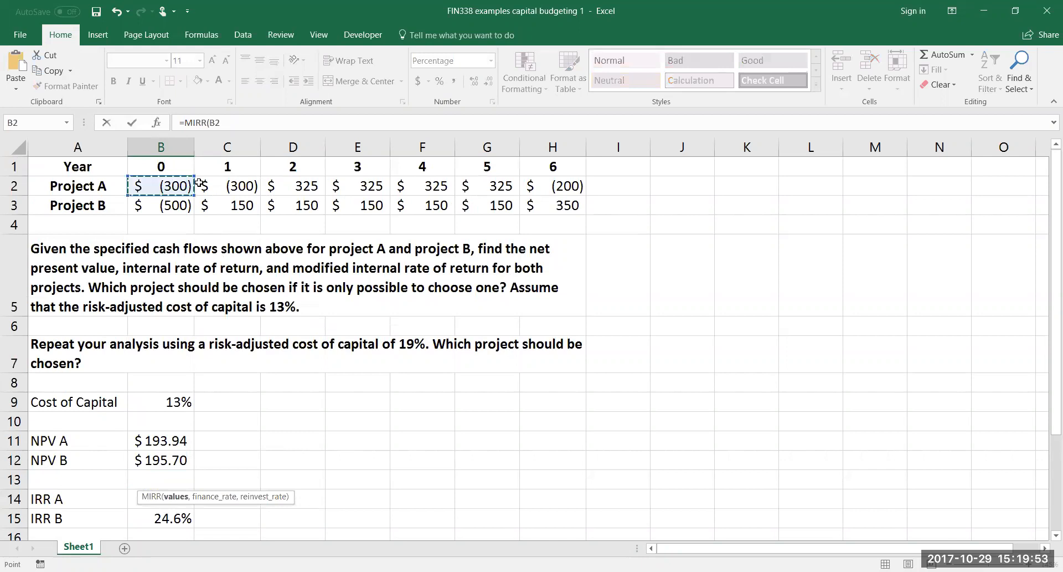
pyautogui.write(':H2')
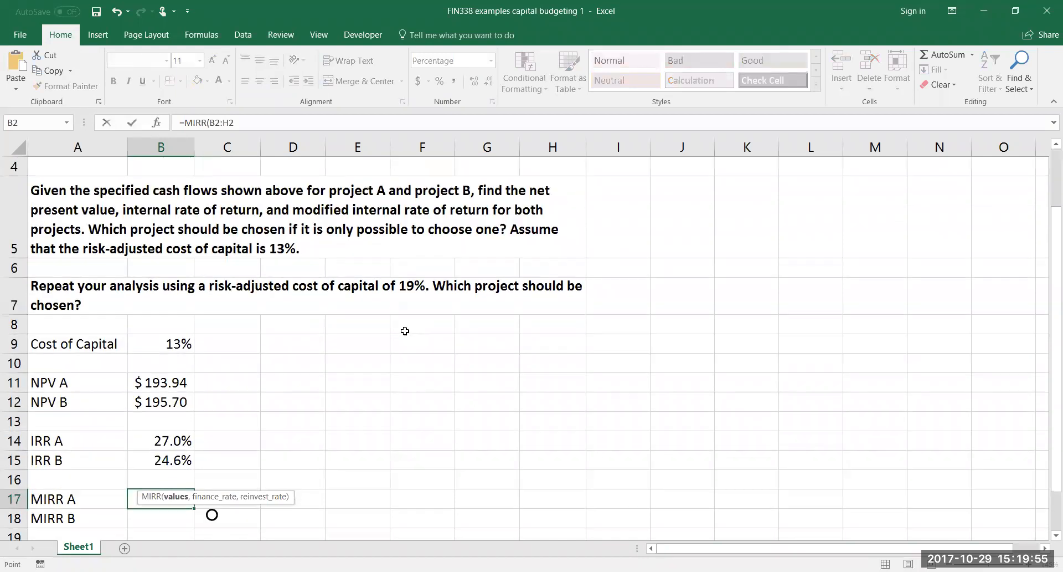
pyautogui.scroll(-1, 400, 319)
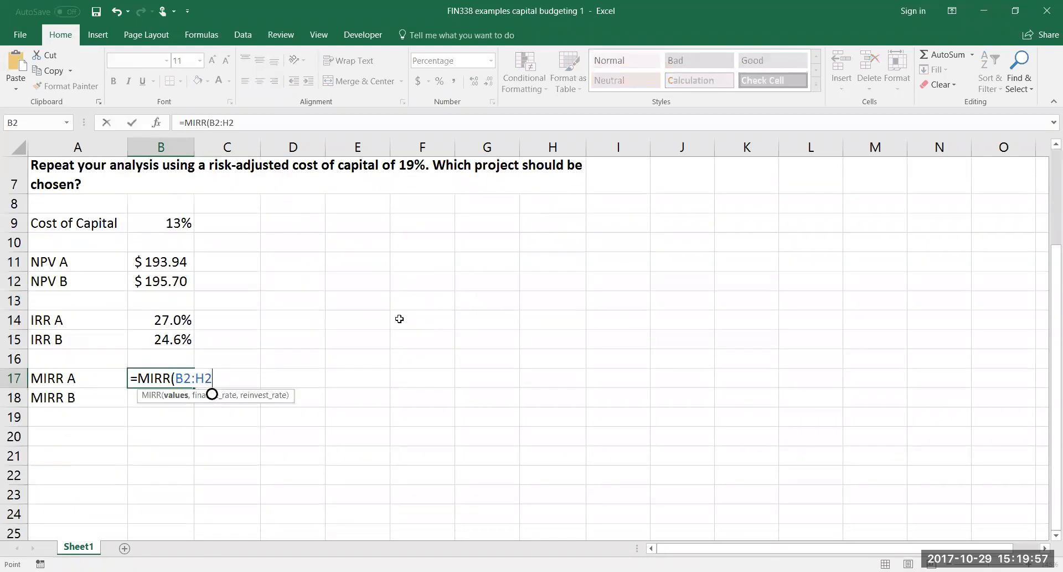
pyautogui.write(',')
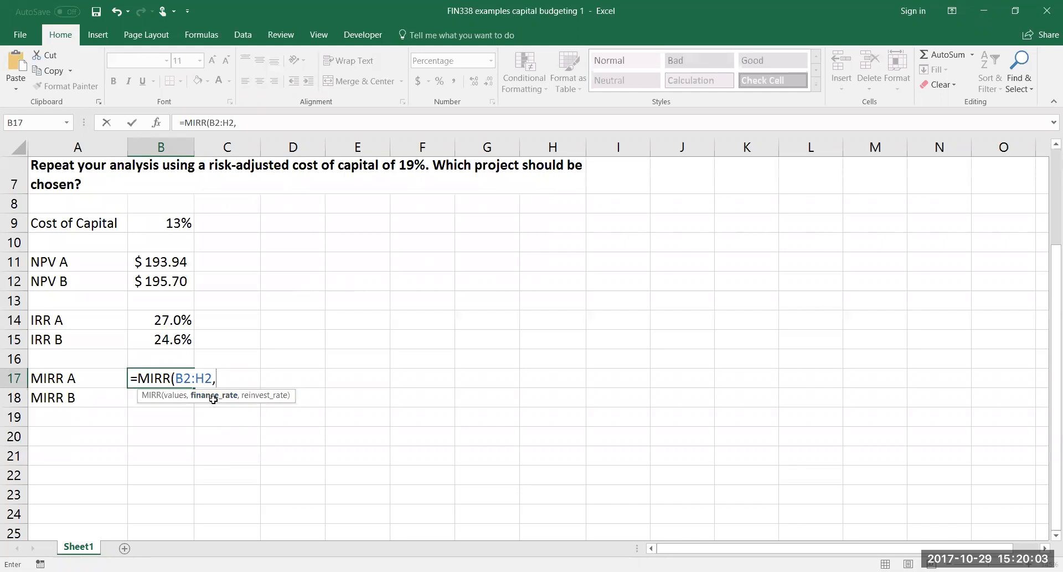
pyautogui.click(168, 222)
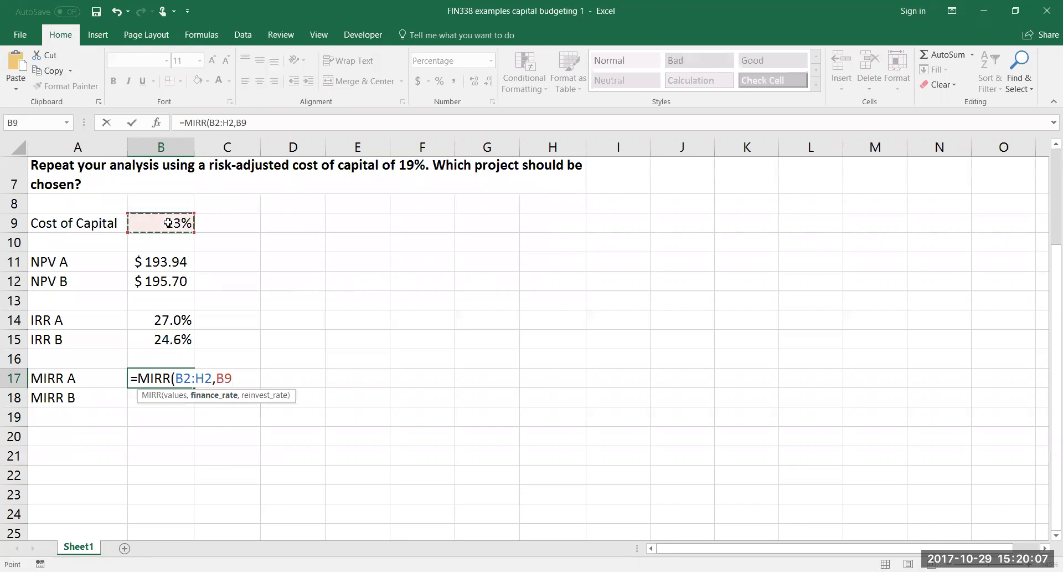
pyautogui.write(',')
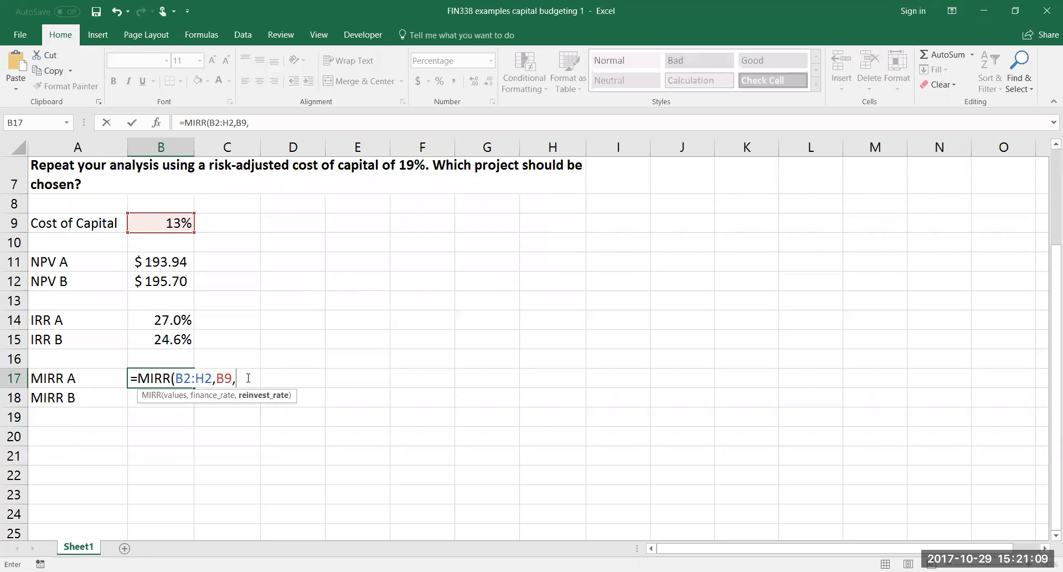
pyautogui.click(162, 223)
pyautogui.write(')')
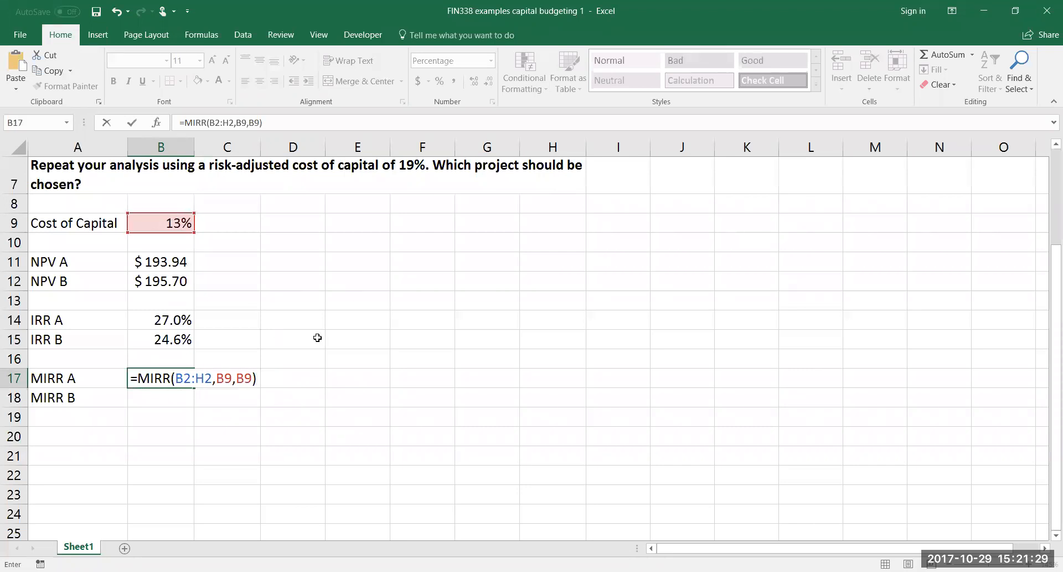
pyautogui.press('Return')
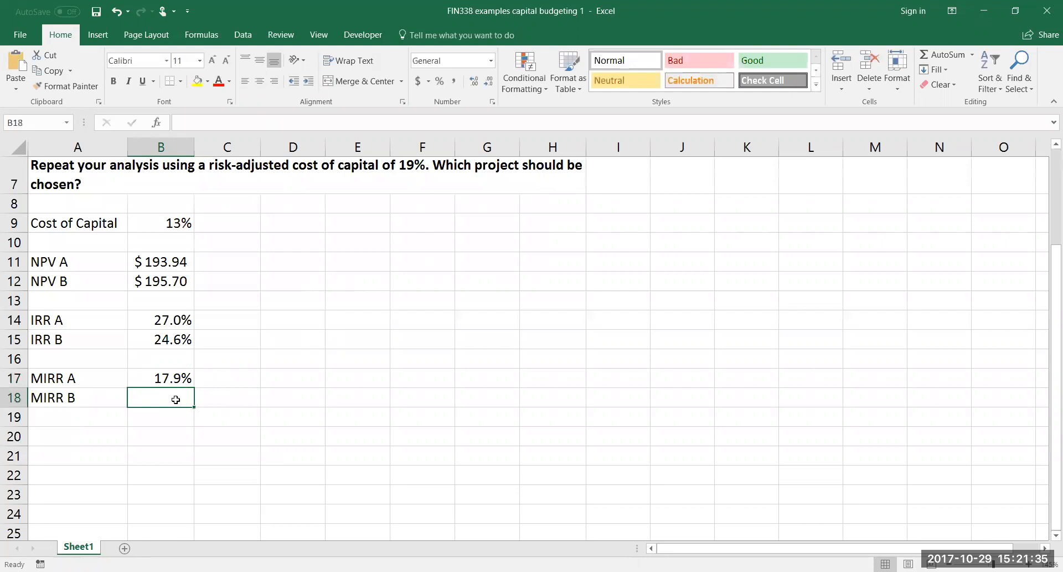
# Calculate Project B's modified internal rate of return in cell B18 with the formula =MIRR(B3:H3,B9,B9), displayed to one decimal place.
pyautogui.write('=')
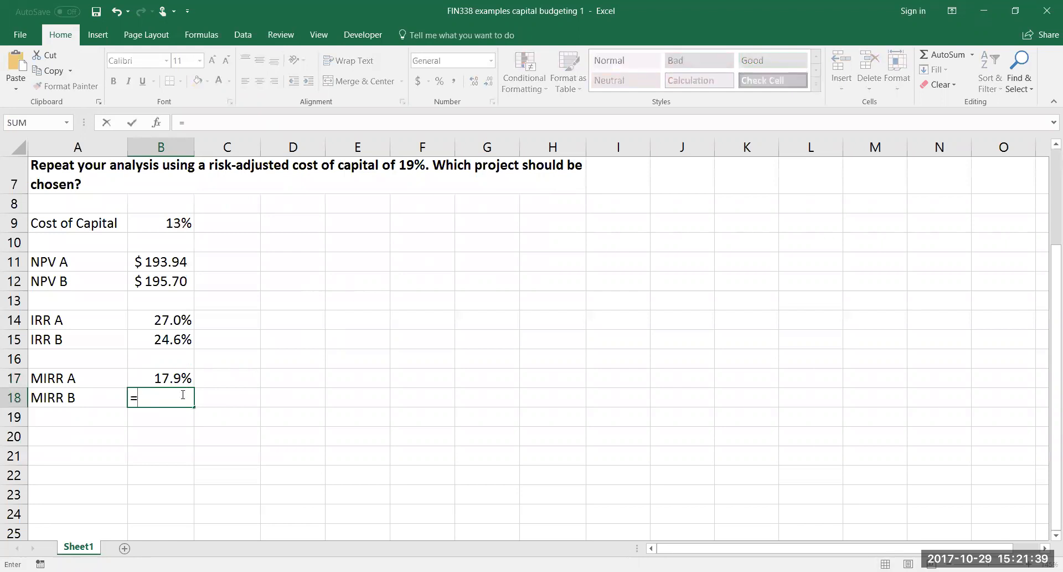
pyautogui.write('MIRR(')
pyautogui.scroll(2, 191, 277)
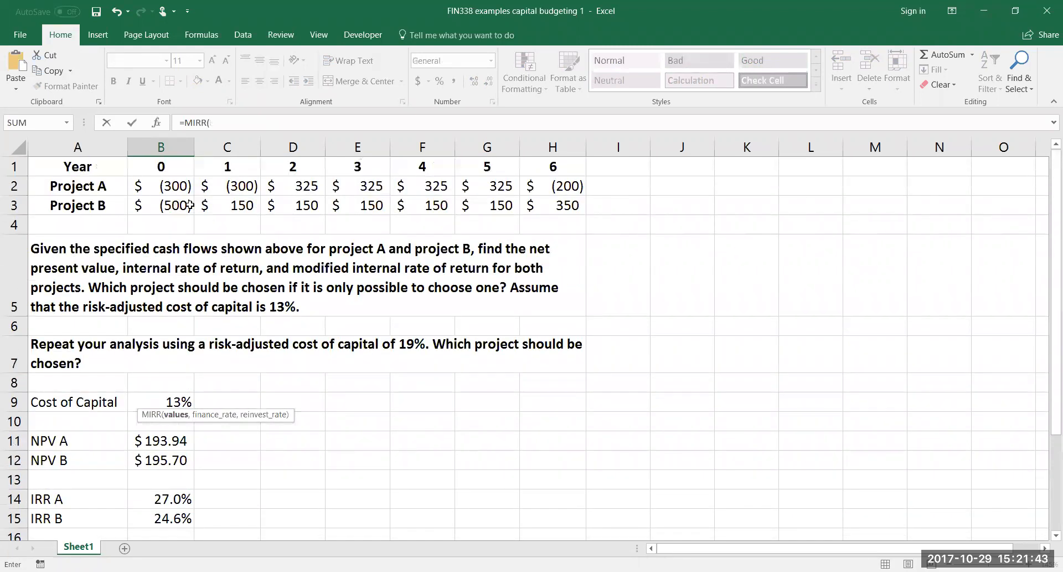
pyautogui.moveTo(190, 205); pyautogui.dragTo(553, 205)
pyautogui.write(',')
pyautogui.scroll(-3, 410, 342)
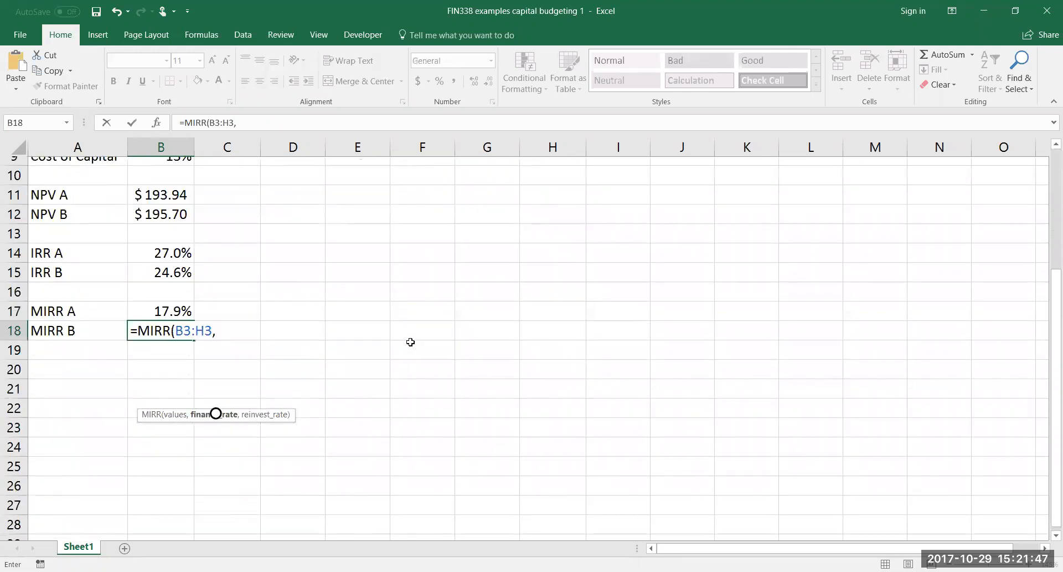
pyautogui.scroll(2, 180, 343)
pyautogui.click(183, 343)
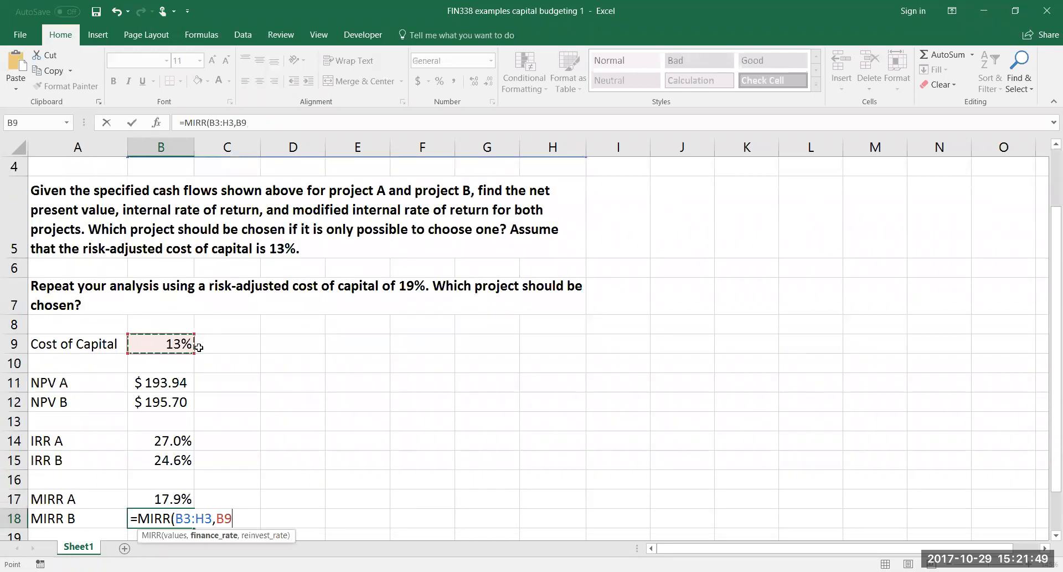
pyautogui.write(',')
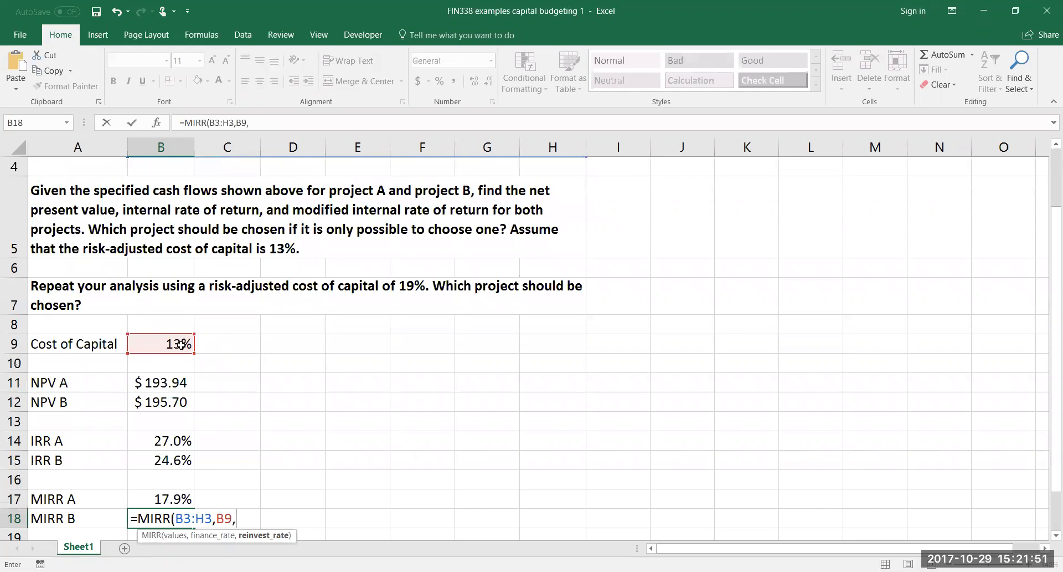
pyautogui.click(178, 343)
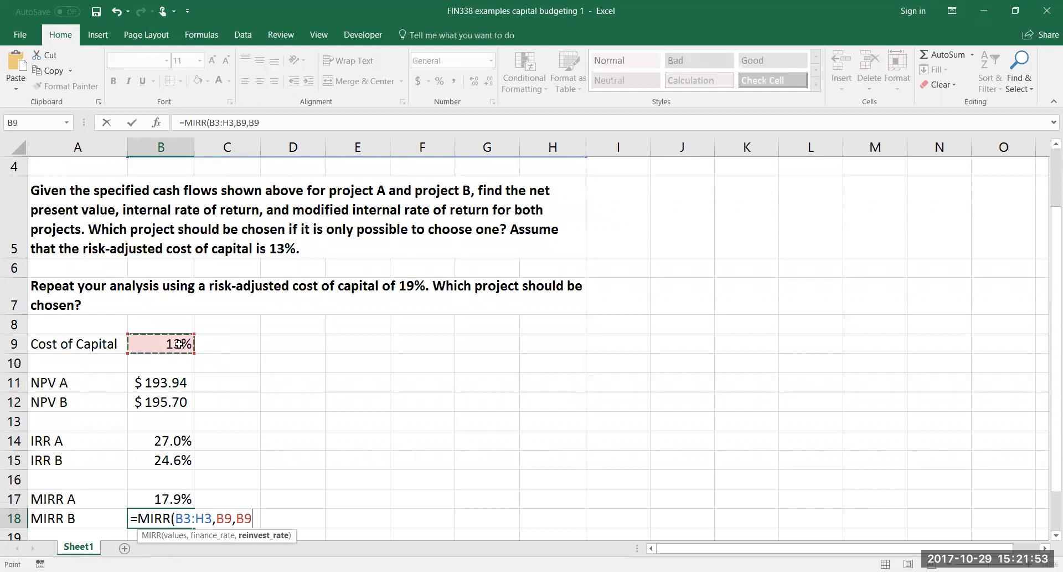
pyautogui.write(')')
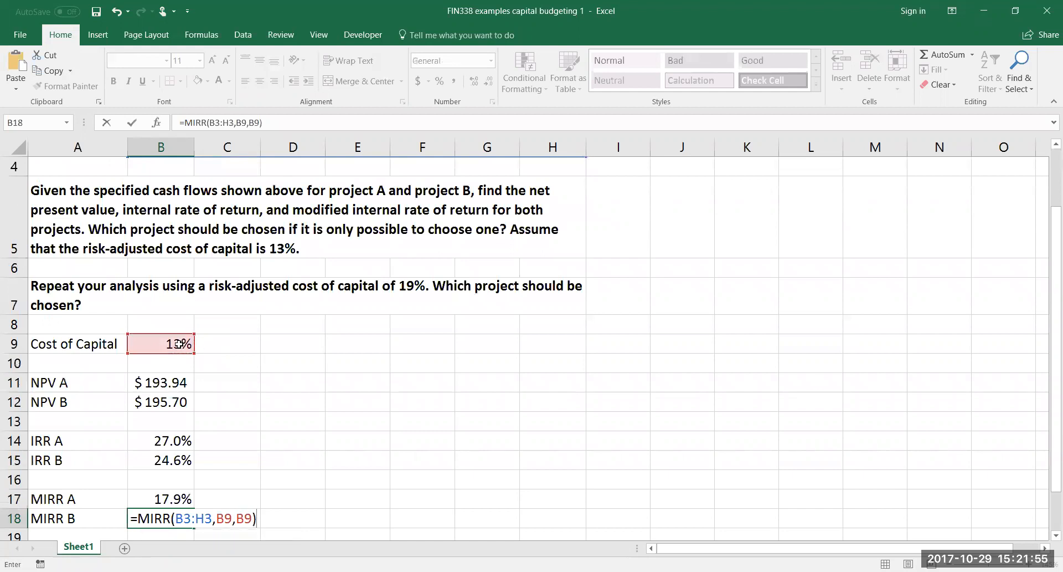
pyautogui.press('Return')
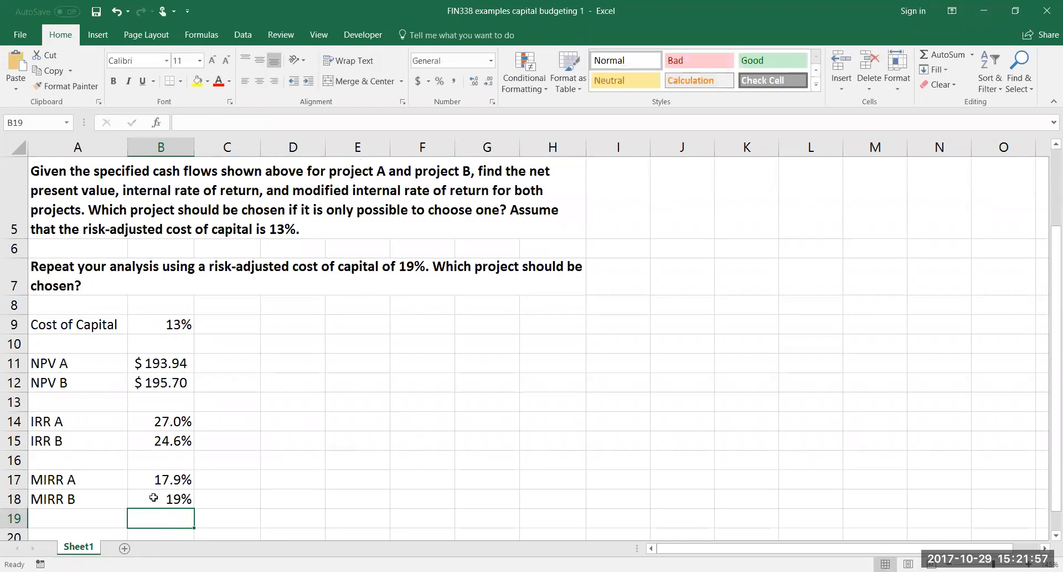
pyautogui.click(153, 495)
pyautogui.click(473, 81)
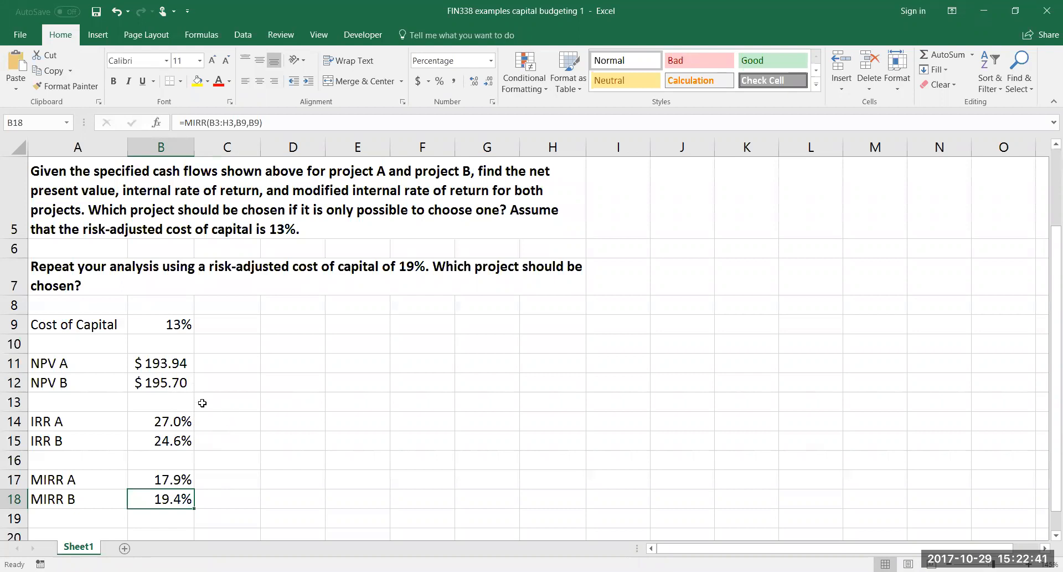
pyautogui.scroll(2, 198, 382)
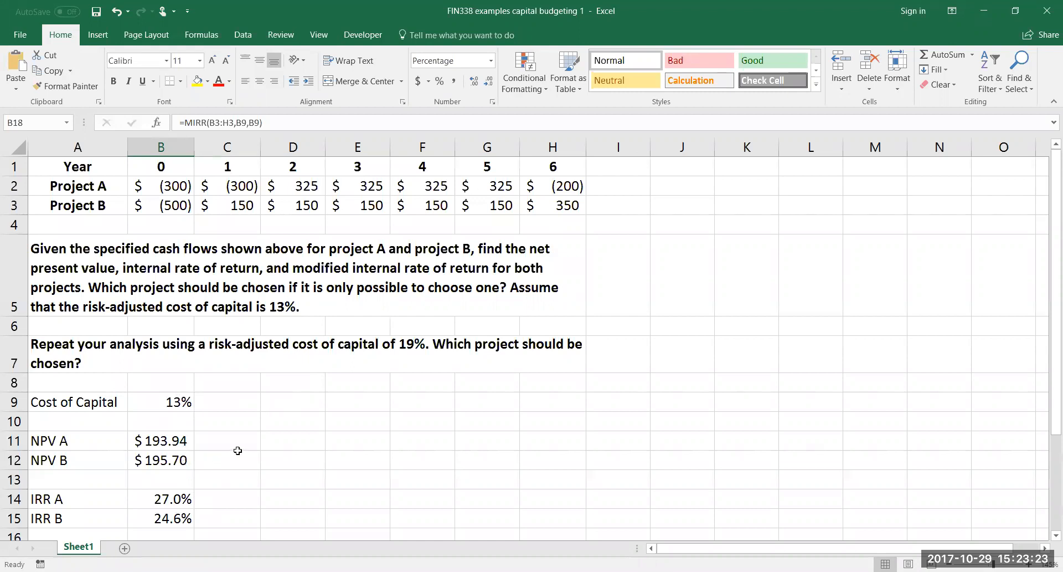
pyautogui.scroll(-1, 237, 449)
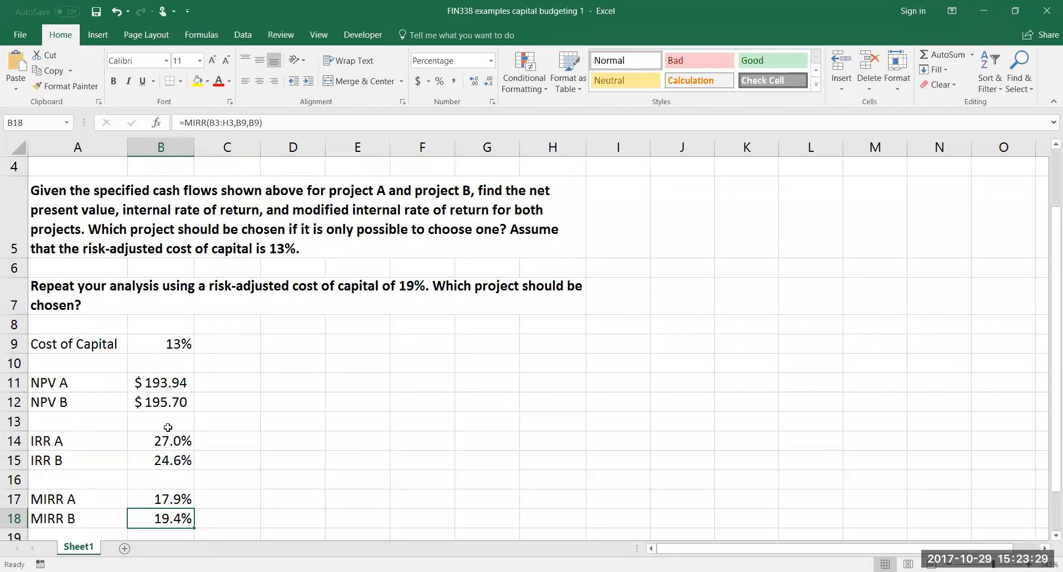
pyautogui.click(166, 402)
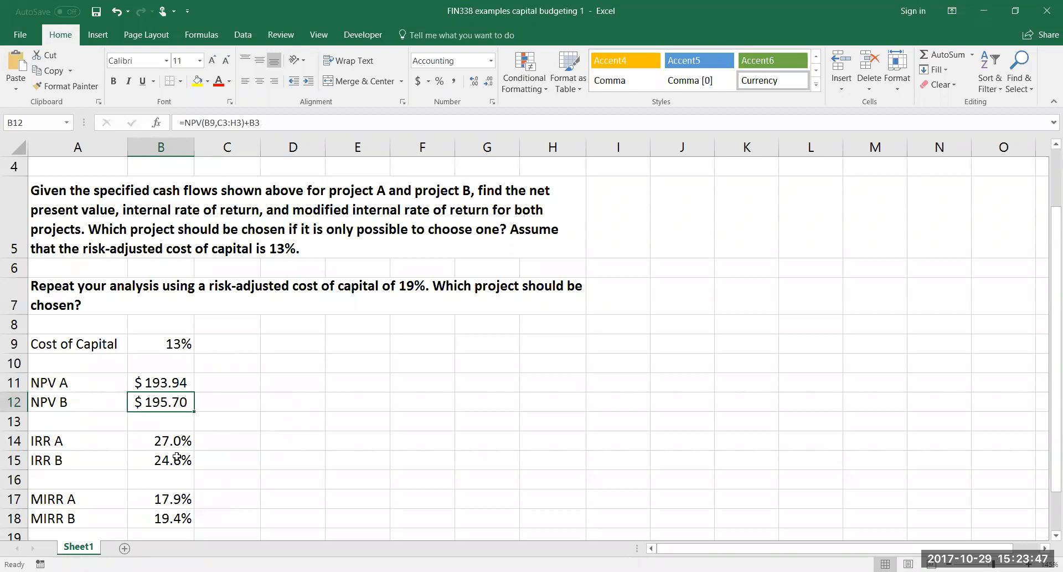
# Record the project choice for the 13% cost of capital by entering "Choose B" in cell B20.
pyautogui.scroll(-1, 177, 457)
pyautogui.click(188, 435)
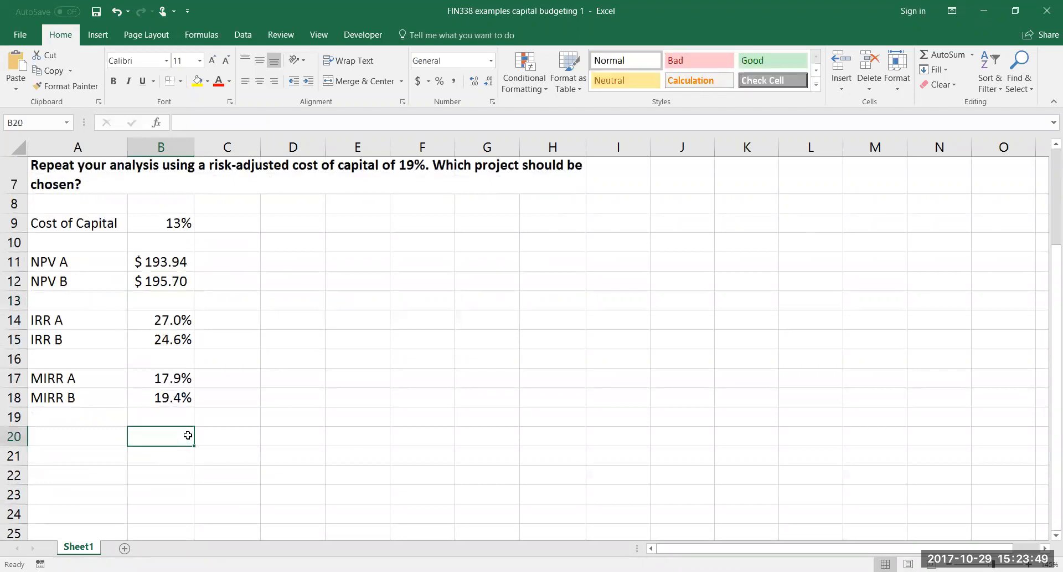
pyautogui.write('C')
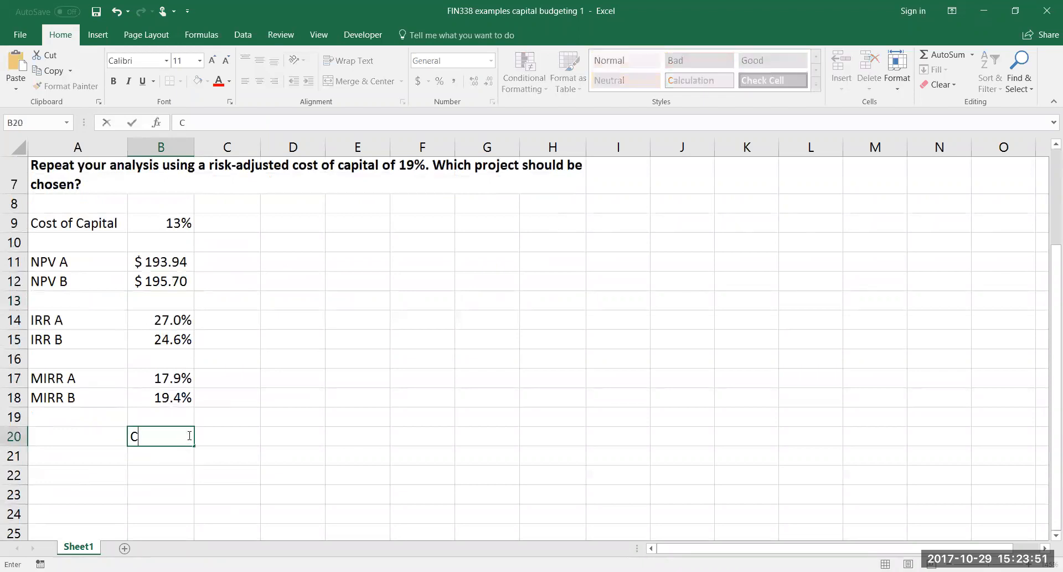
pyautogui.write('hoose B')
pyautogui.press('Return')
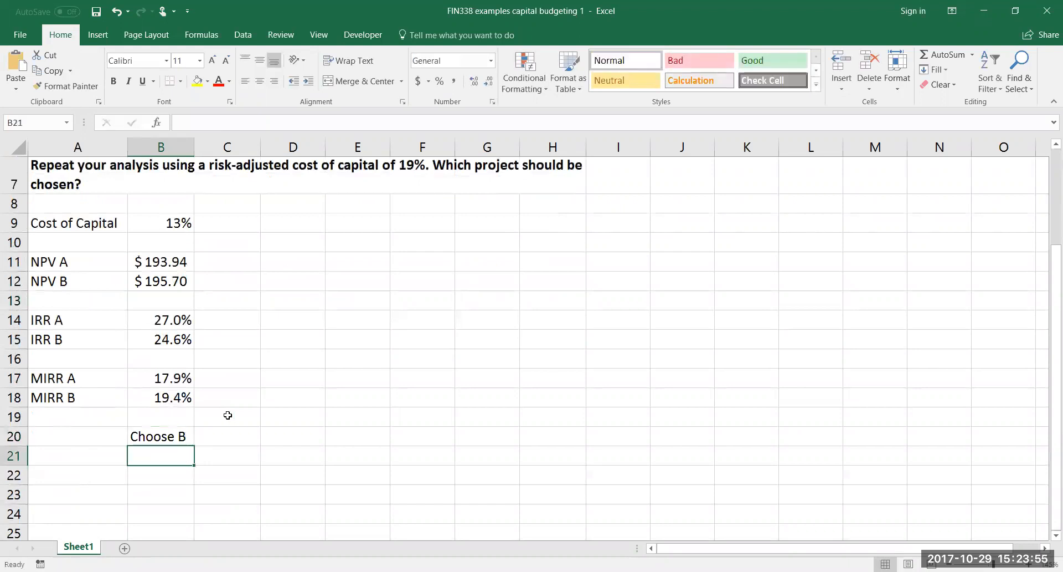
# Enter the second cost of capital, 19%, in cell C9.
pyautogui.scroll(1, 228, 415)
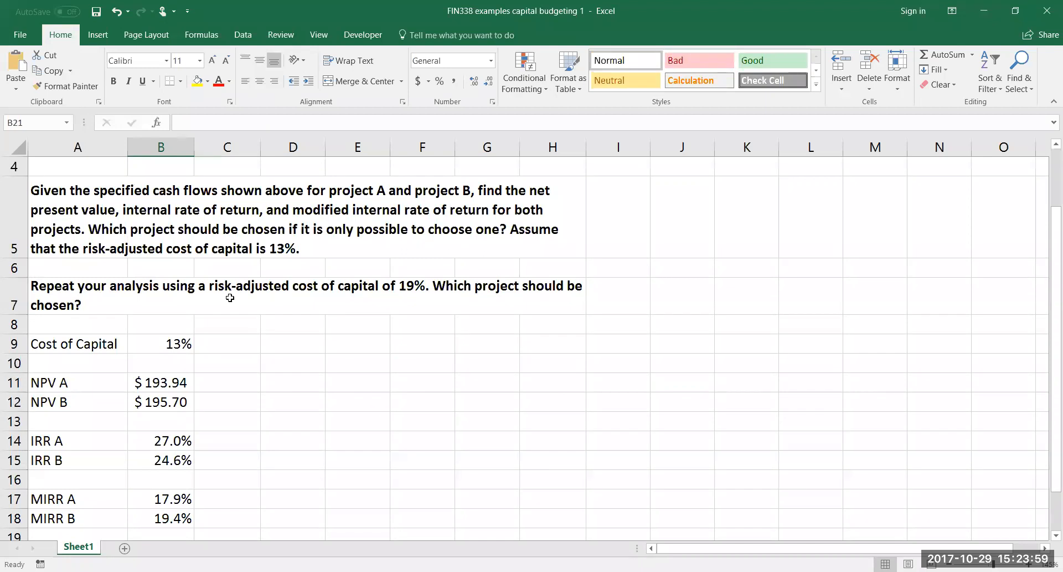
pyautogui.click(244, 341)
pyautogui.write('19')
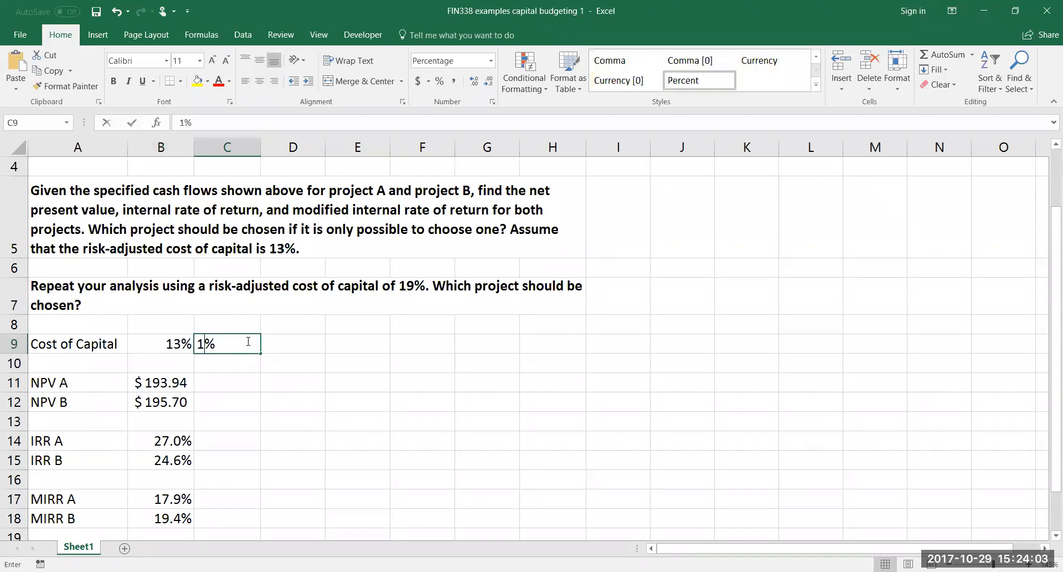
pyautogui.press('Return')
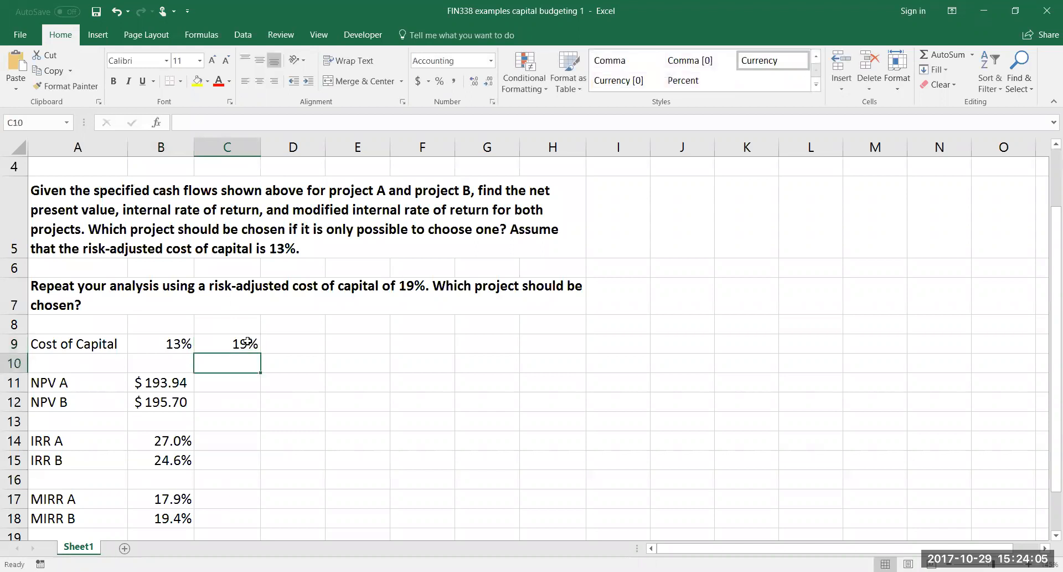
# Calculate Project A's net present value at the 19% rate in cell C11 with the formula =NPV(C9,C2:H2)+B2.
pyautogui.press('Down')
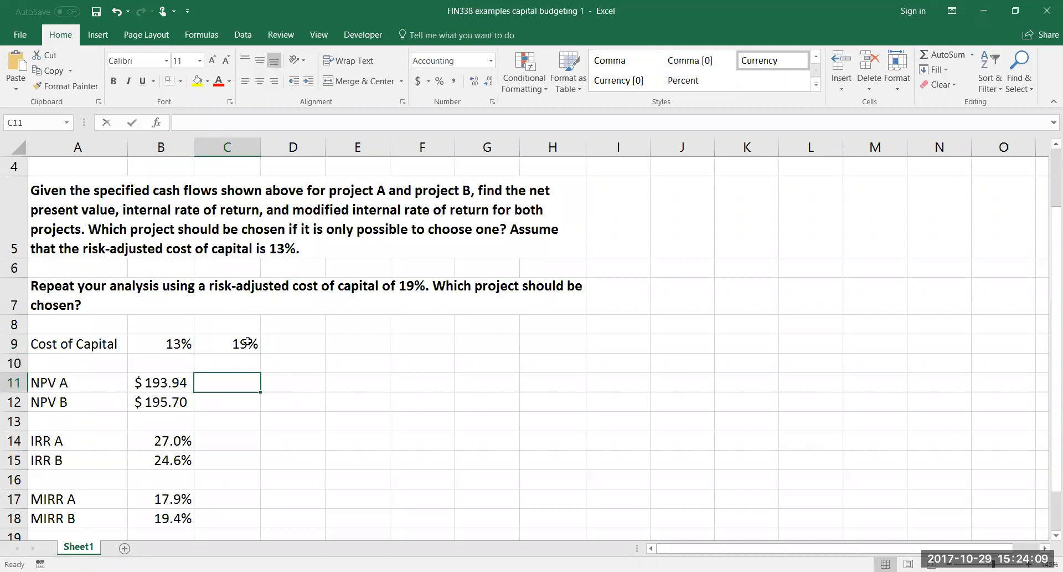
pyautogui.write('=')
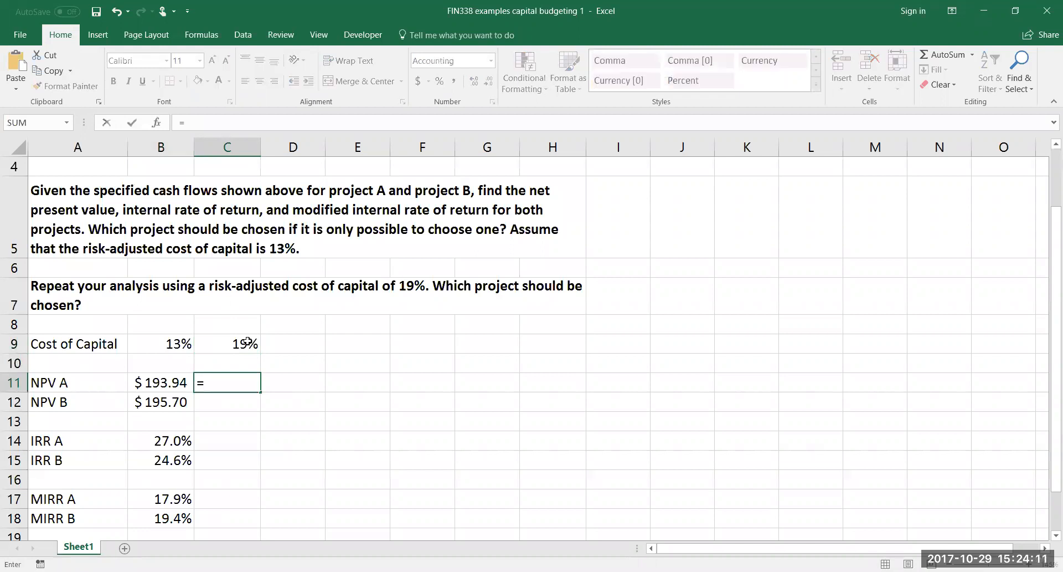
pyautogui.write('NPV(')
pyautogui.click(227, 341)
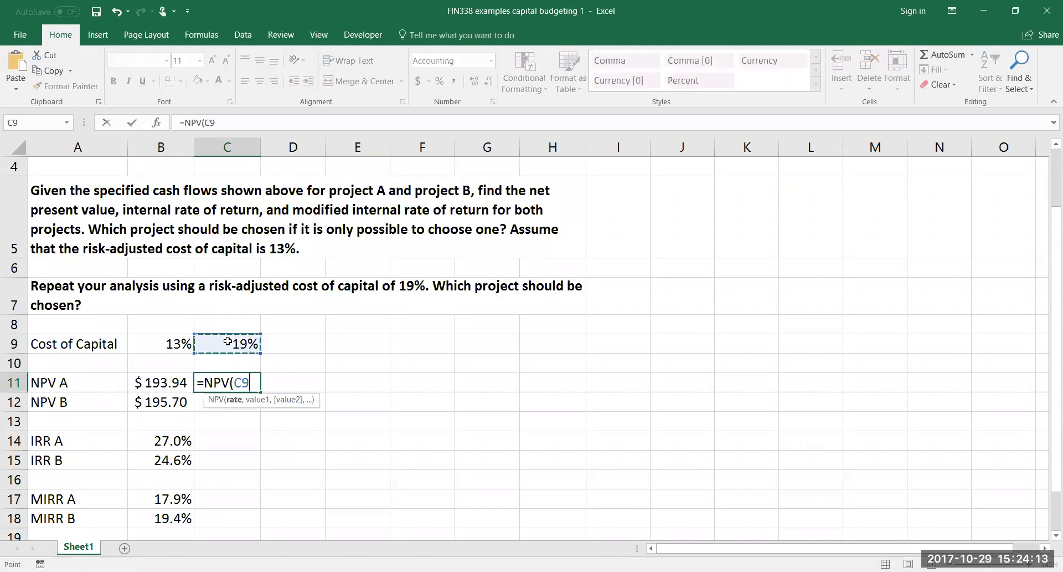
pyautogui.write(',')
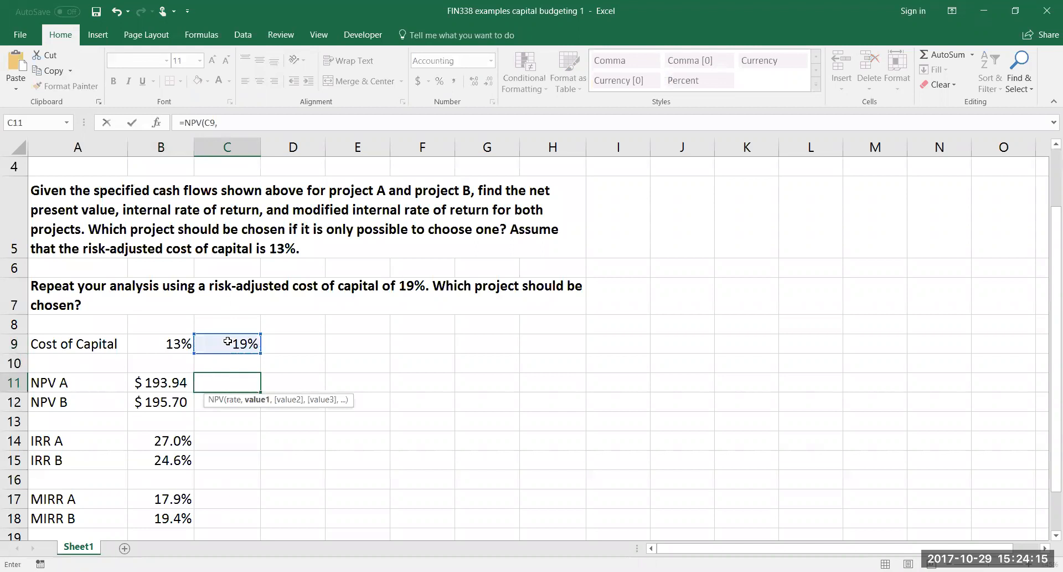
pyautogui.scroll(1, 228, 341)
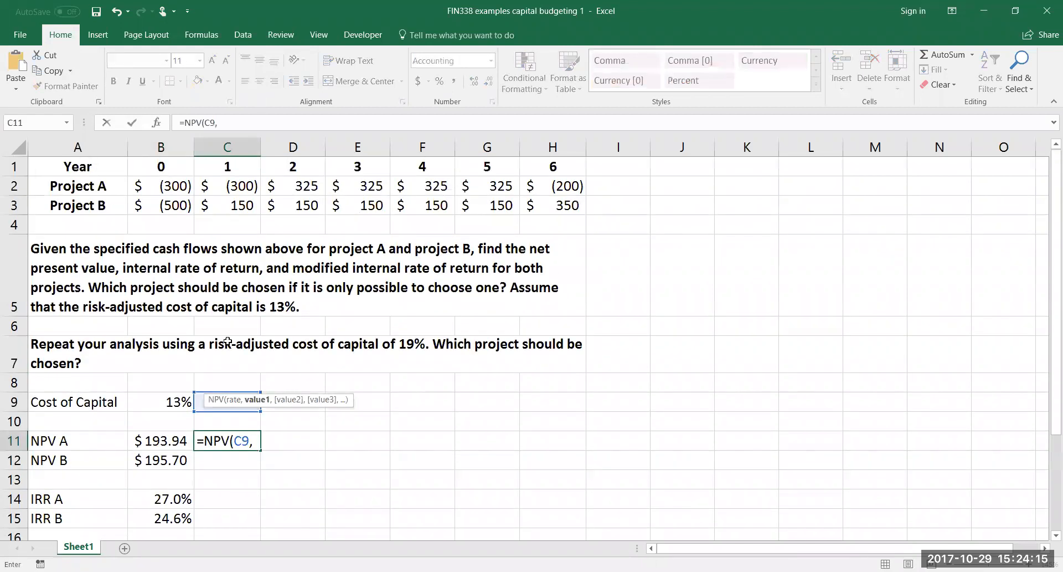
pyautogui.click(227, 185)
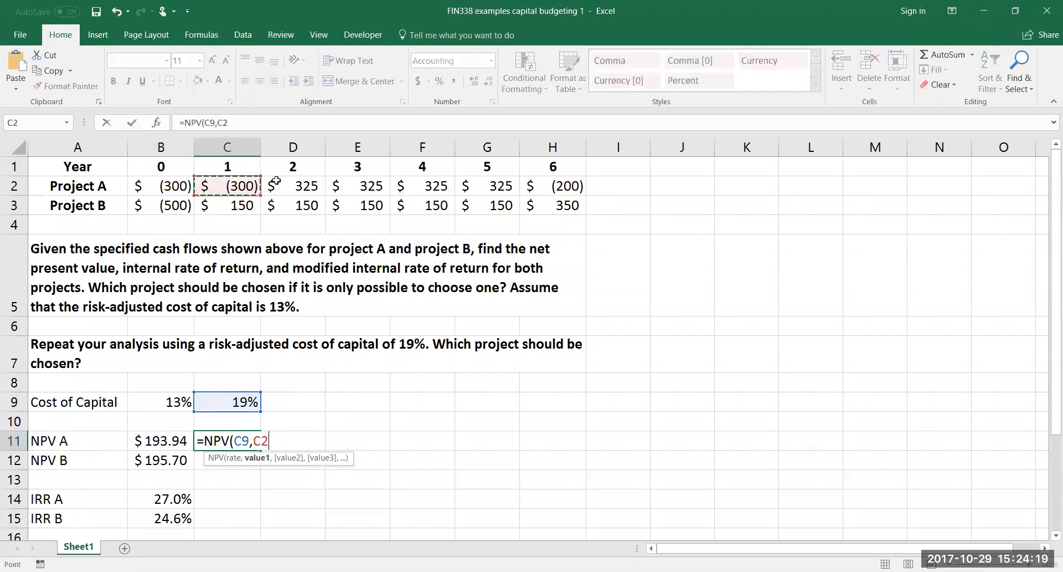
pyautogui.moveTo(275, 181); pyautogui.dragTo(542, 180)
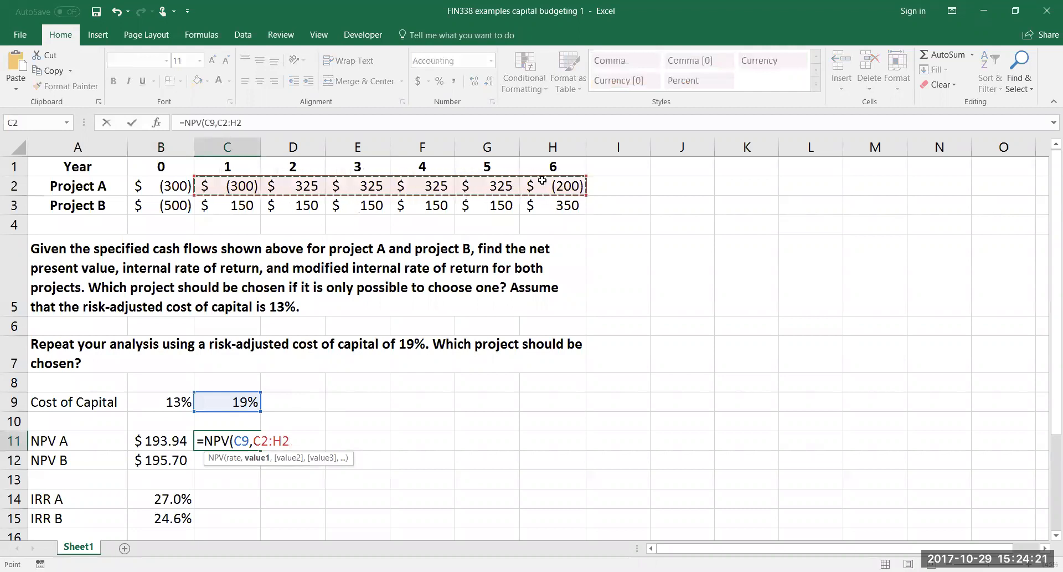
pyautogui.write(')+')
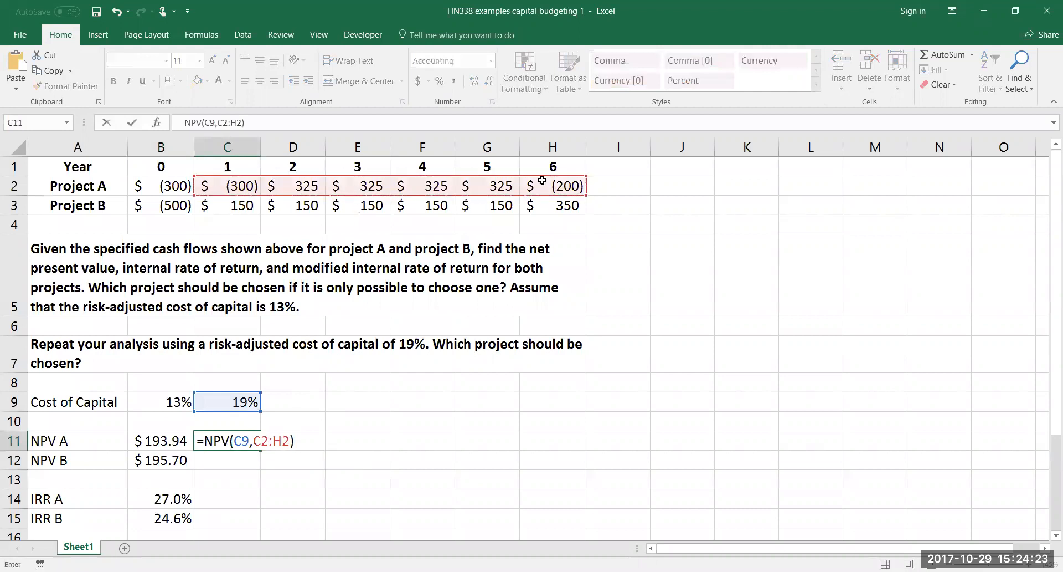
pyautogui.click(178, 186)
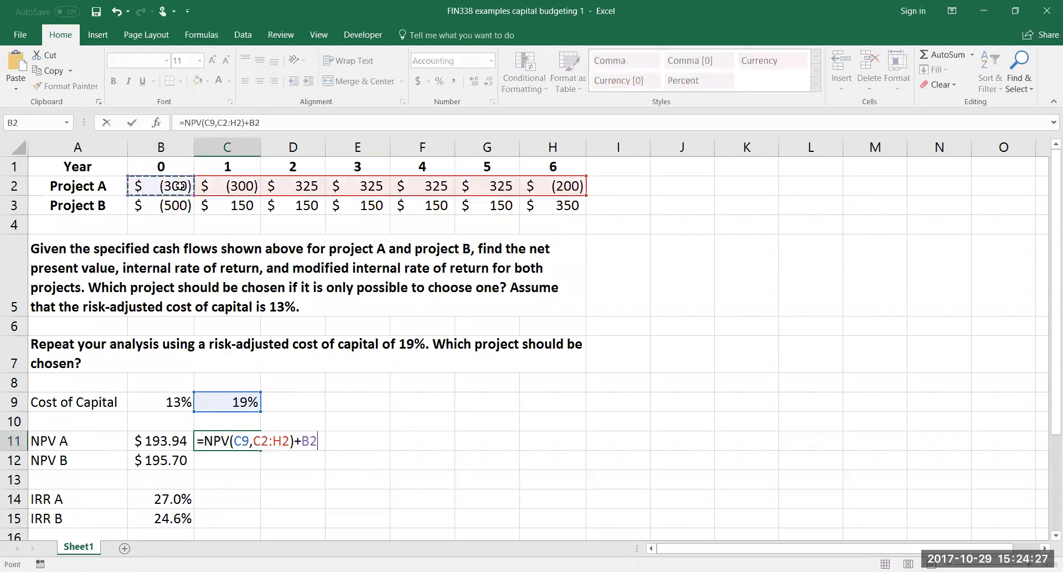
pyautogui.press('Return')
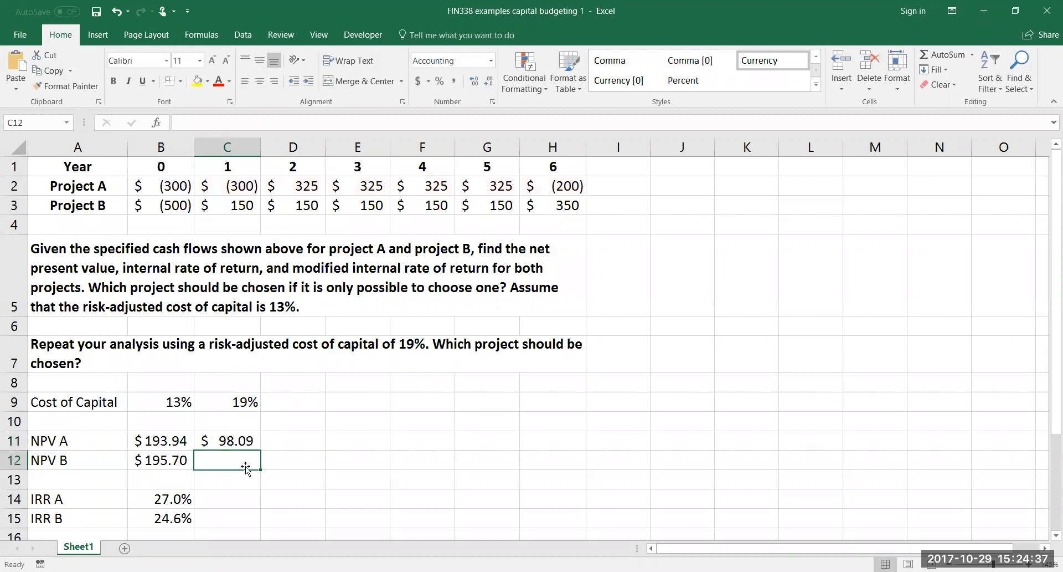
# Calculate Project B's net present value at the 19% rate in cell C12 with the formula =NPV(C9,C3:H3)+B3.
pyautogui.write('=')
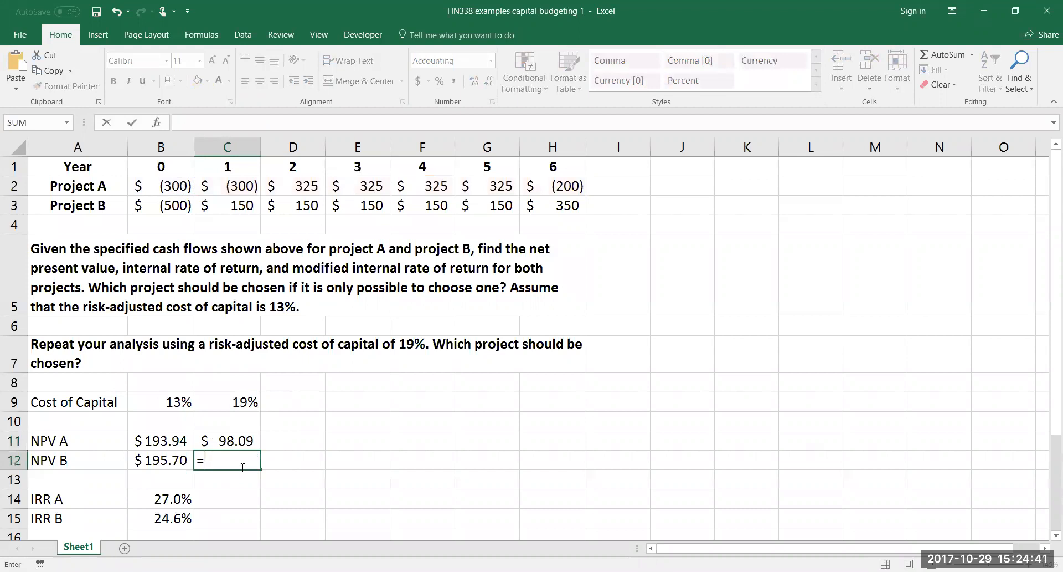
pyautogui.write('NPV(')
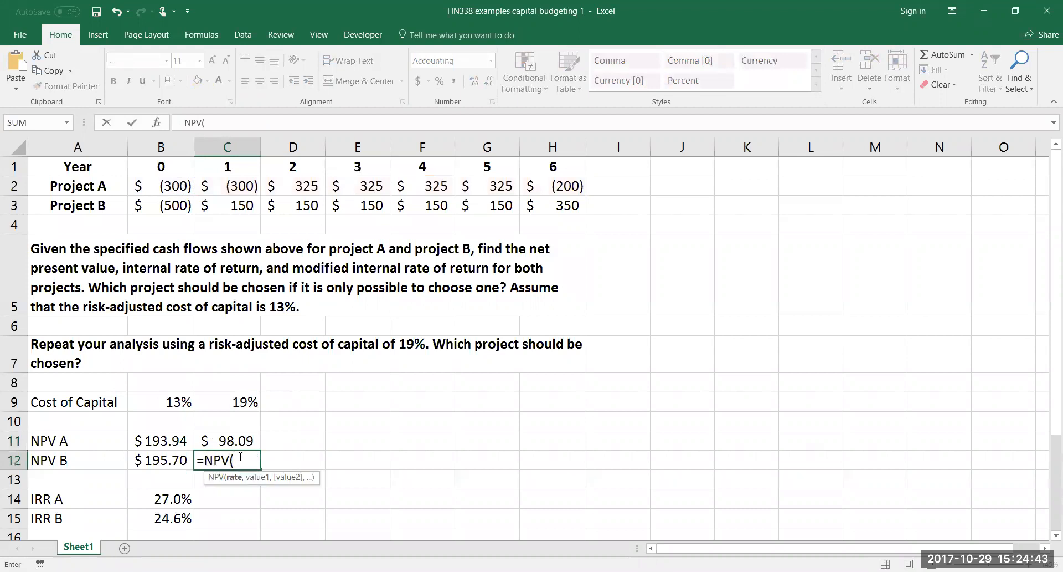
pyautogui.click(237, 402)
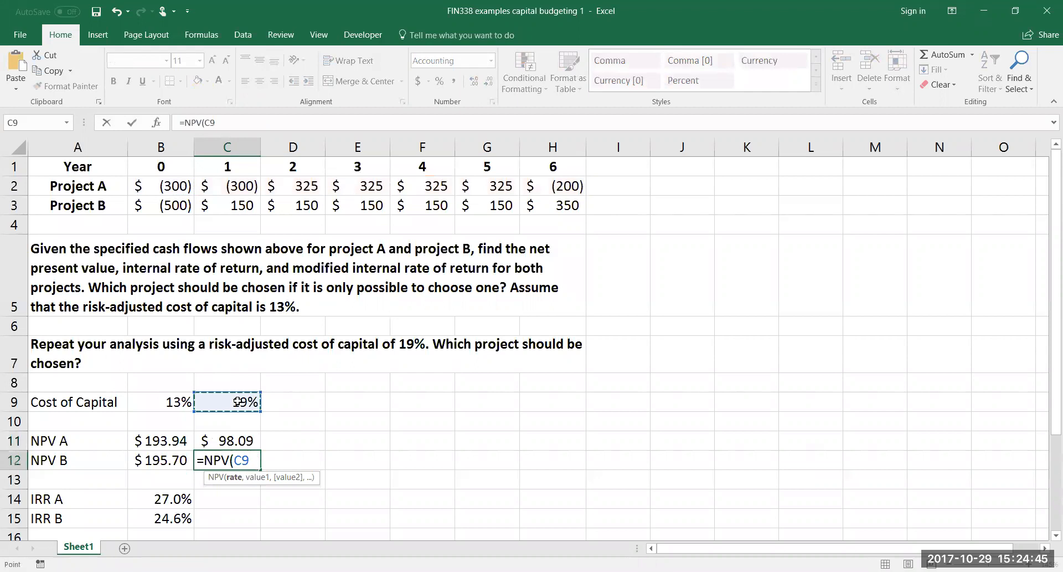
pyautogui.write(',')
pyautogui.click(234, 206)
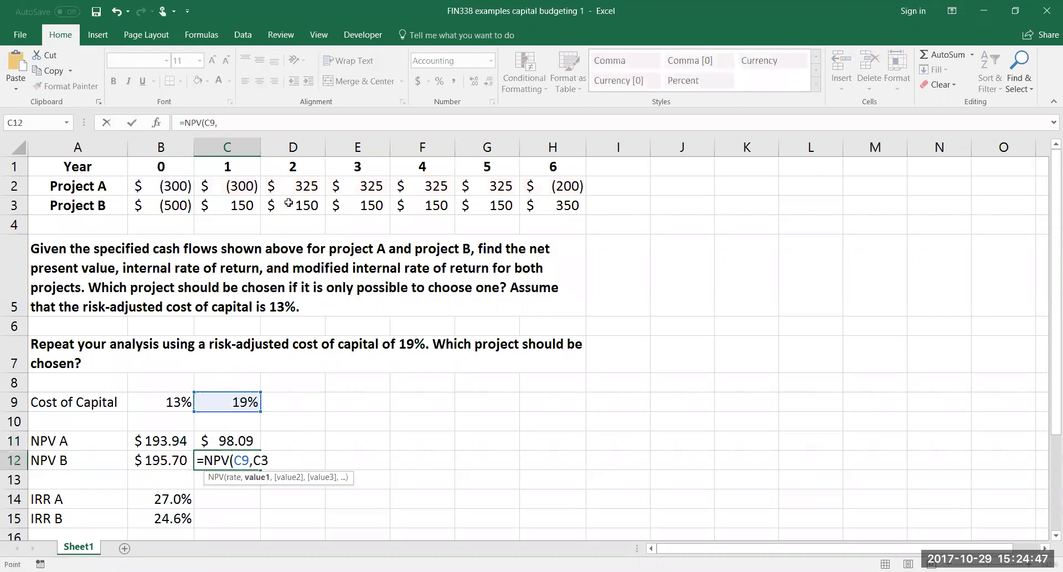
pyautogui.moveTo(288, 203); pyautogui.dragTo(541, 200)
pyautogui.write(')+')
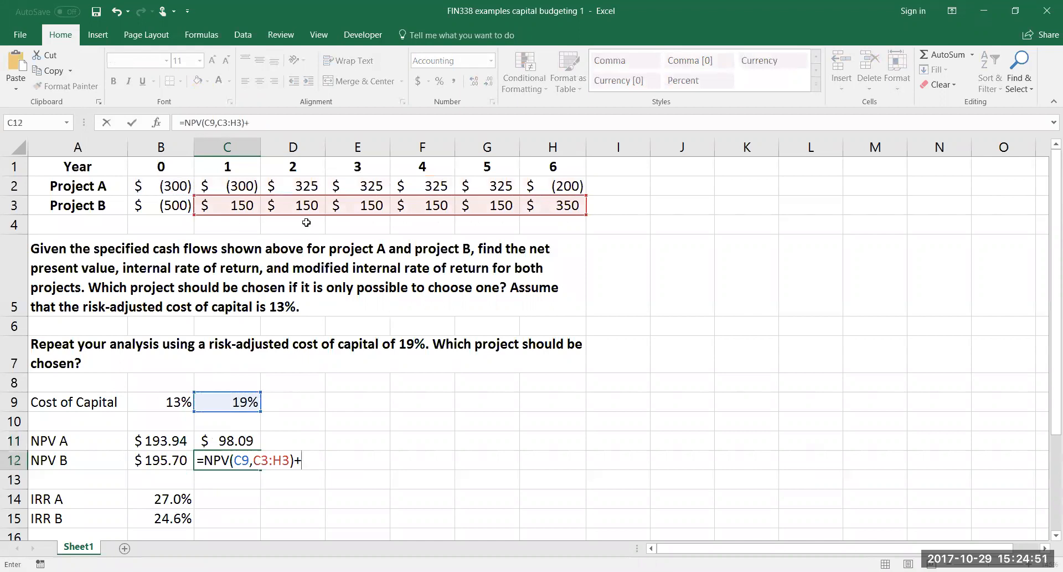
pyautogui.click(173, 205)
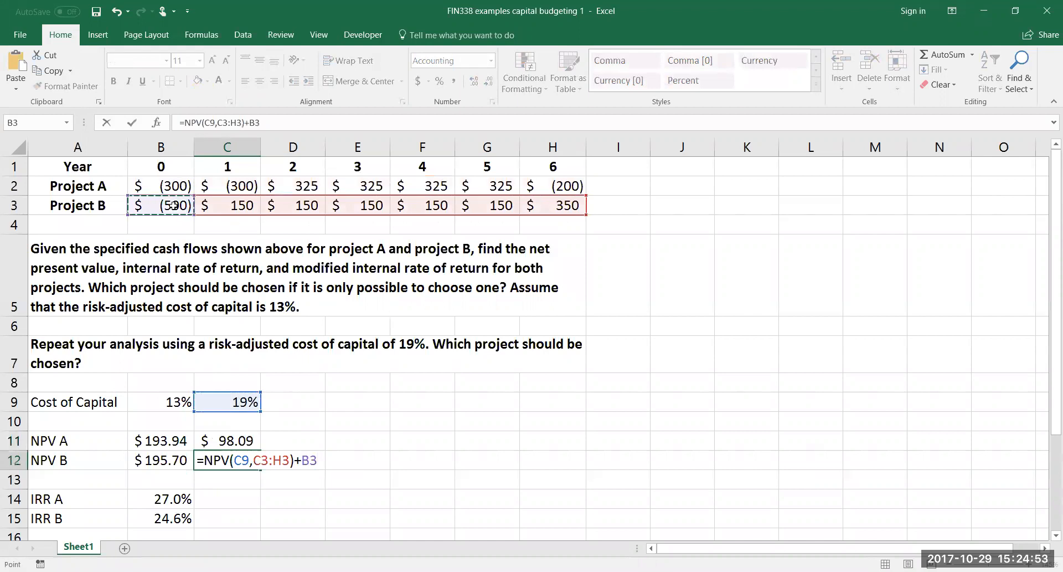
pyautogui.press('Return')
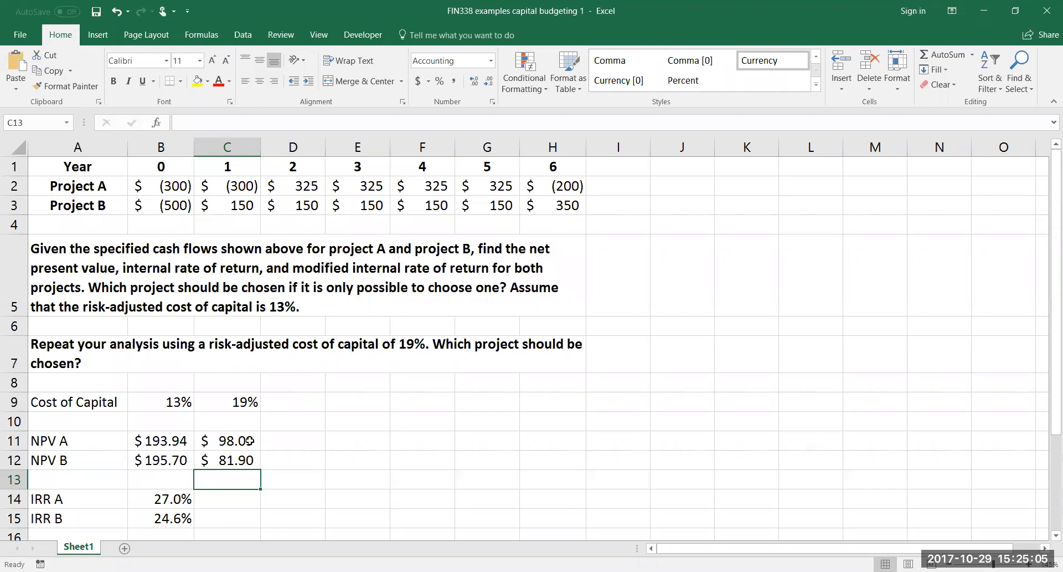
# Try Project A's internal rate of return in cell C14 with =IRR(B2:H2), displayed to one decimal place, and clear the cell.
pyautogui.click(233, 501)
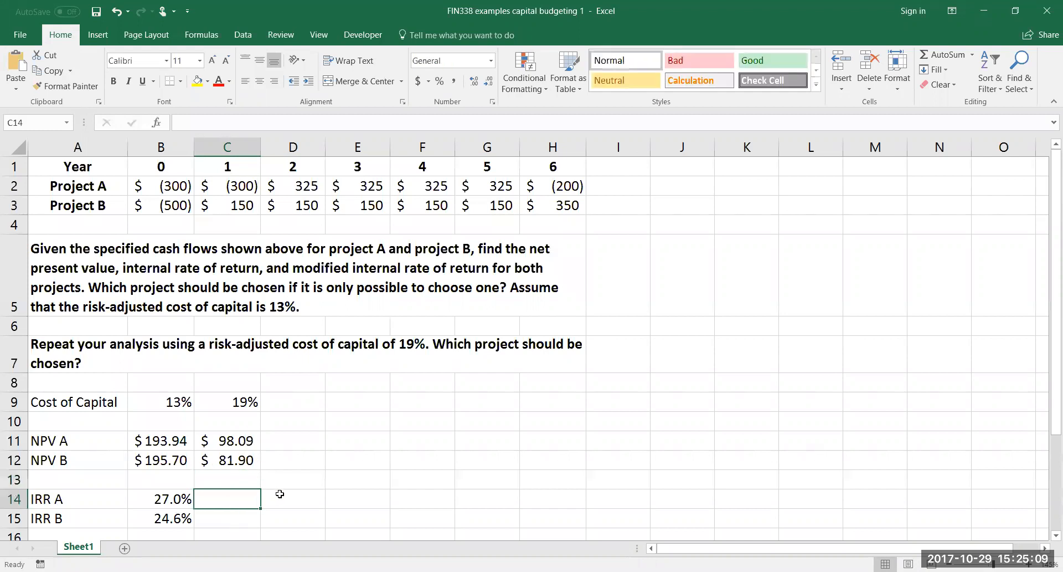
pyautogui.write('=')
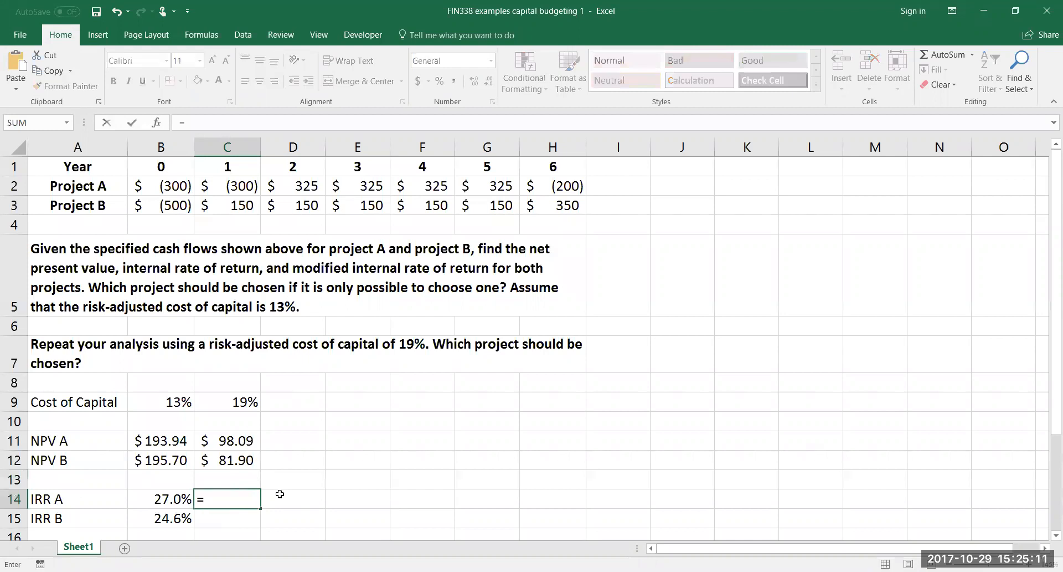
pyautogui.write('irr(')
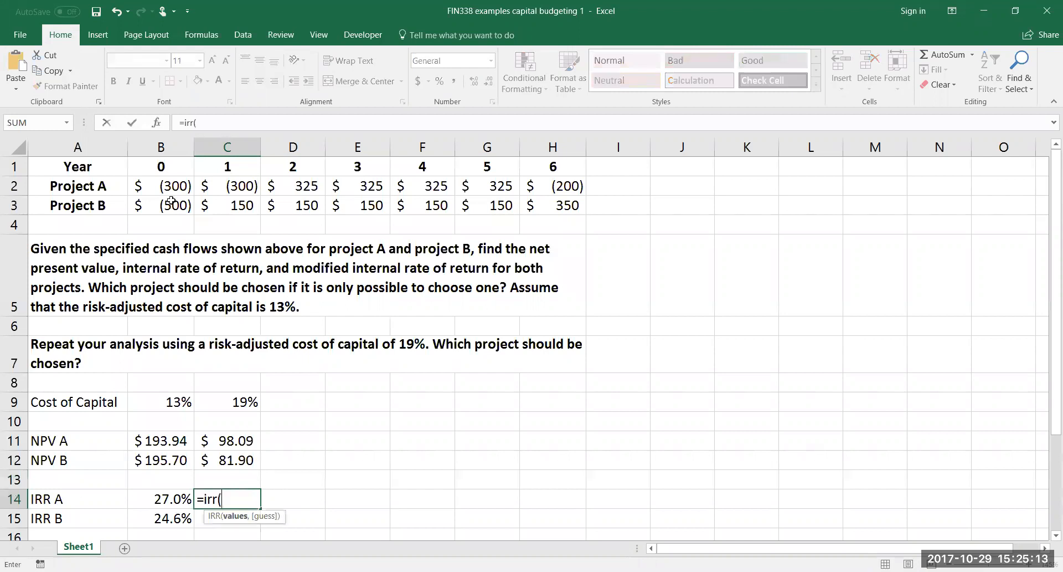
pyautogui.click(194, 180)
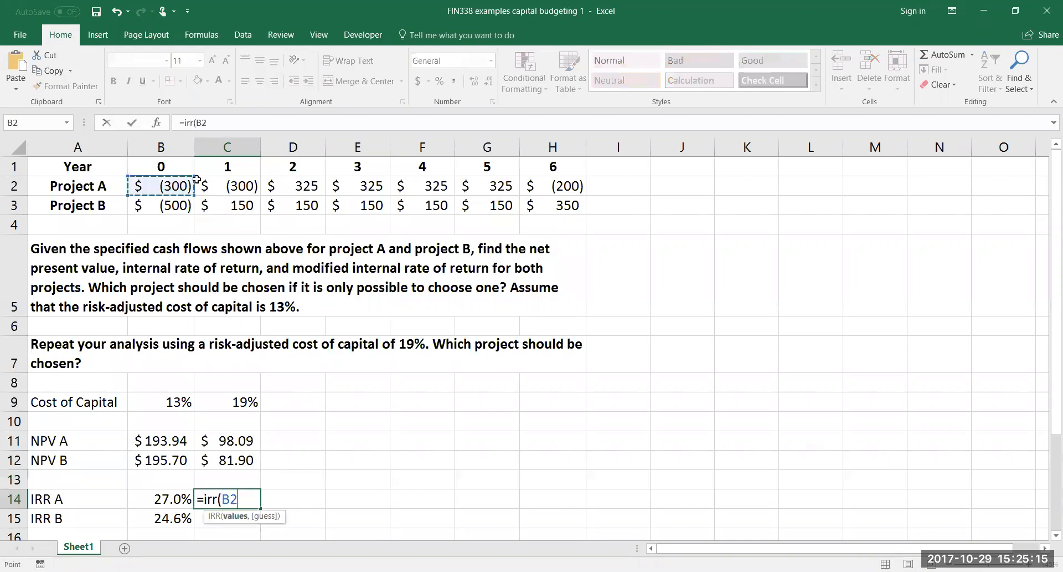
pyautogui.hotkey('ctrl', 'shift', 'Right')
pyautogui.write(')')
pyautogui.press('Return')
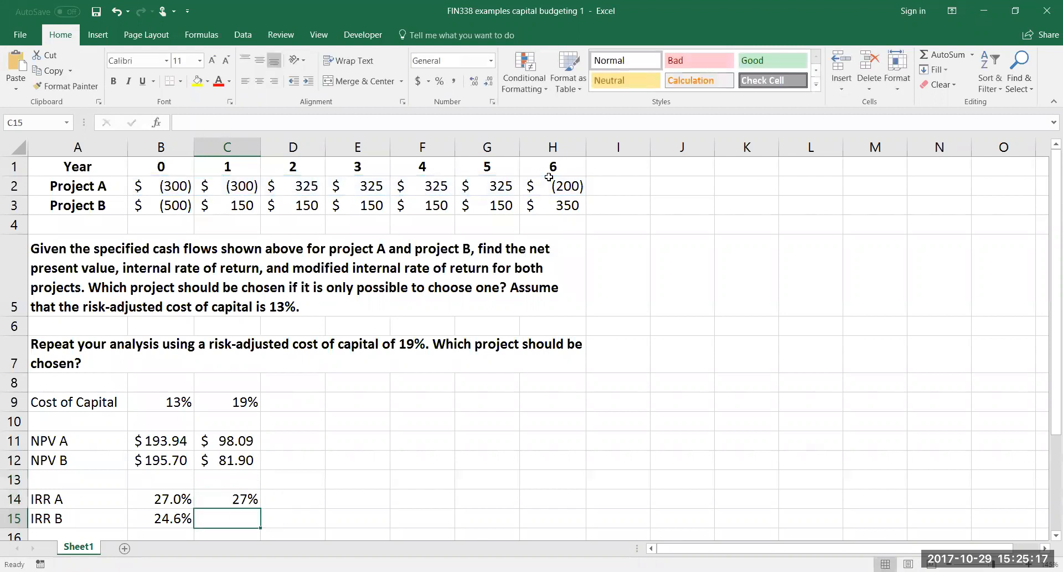
pyautogui.click(247, 500)
pyautogui.click(473, 82)
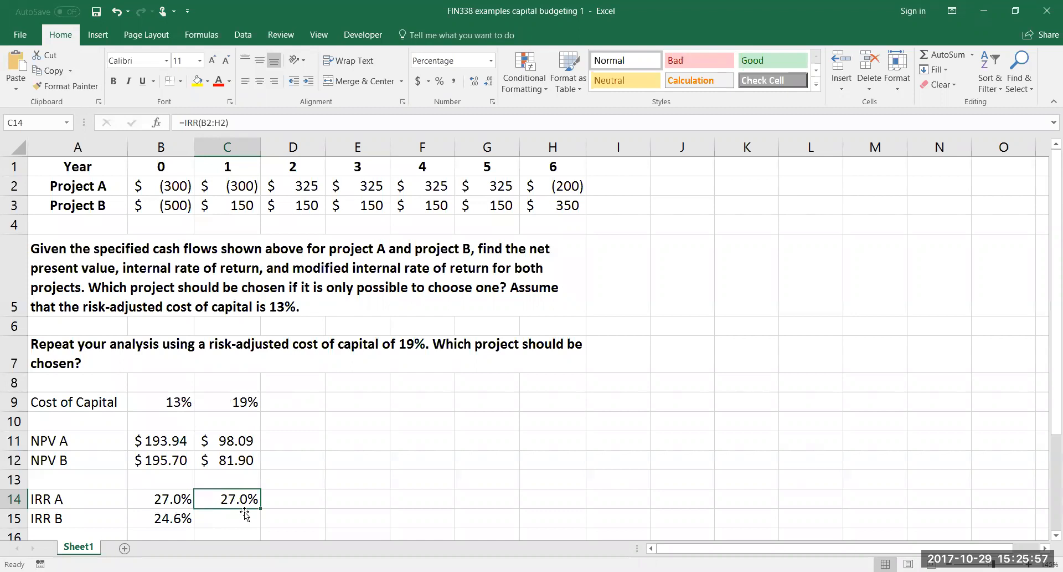
pyautogui.press('Delete')
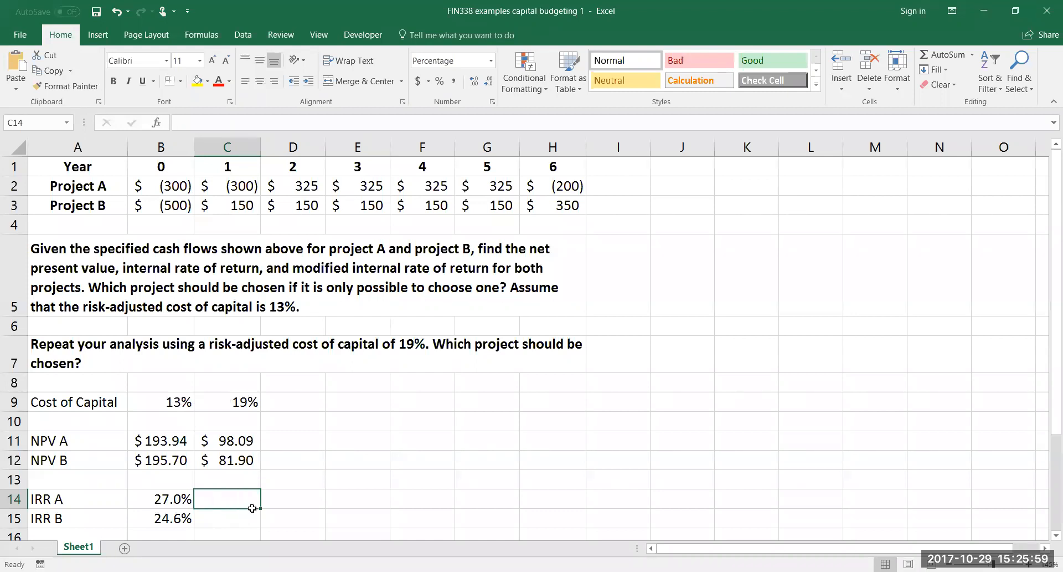
# Calculate Project A's modified internal rate of return at the 19% rate in cell C17 with the formula =MIRR(B2:H2,C9,C9).
pyautogui.scroll(-1, 238, 498)
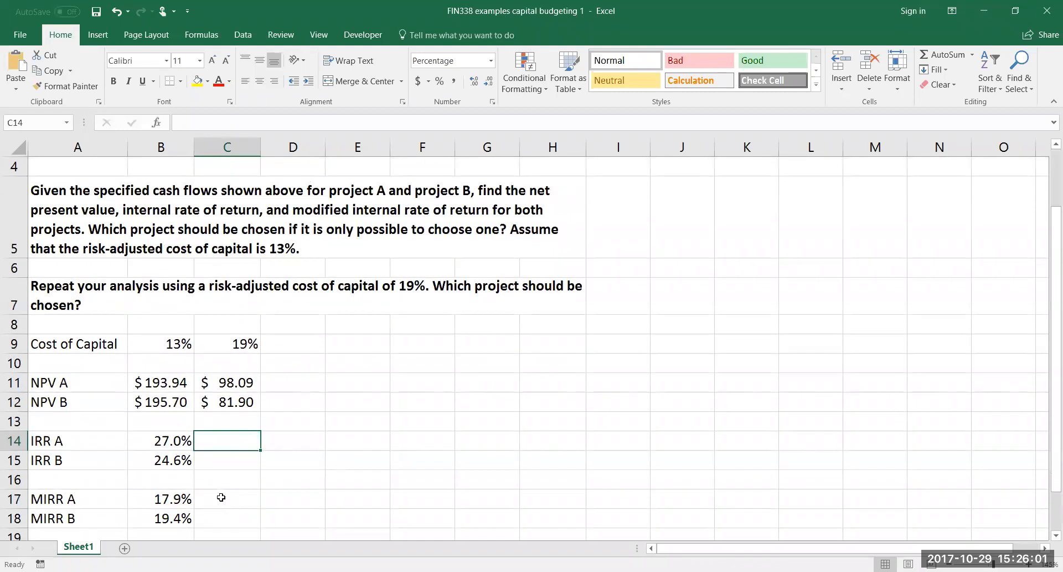
pyautogui.click(221, 498)
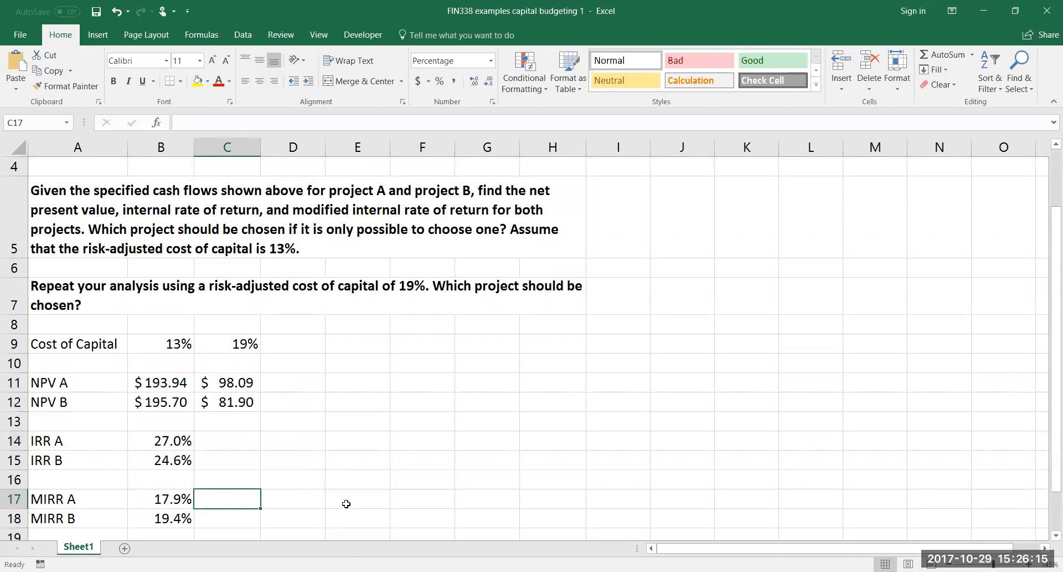
pyautogui.write('=')
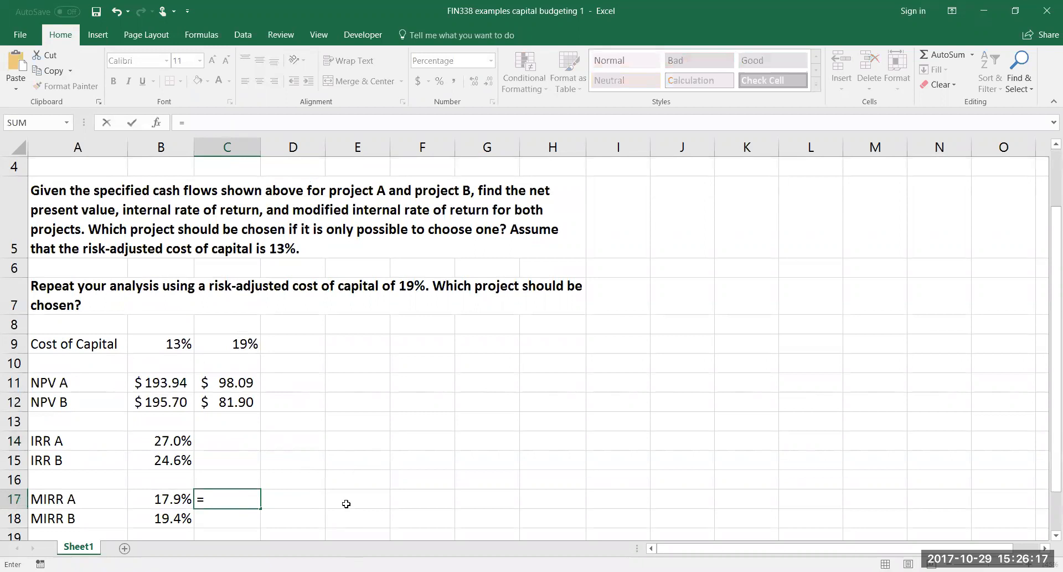
pyautogui.write('MIRR(')
pyautogui.scroll(1, 327, 314)
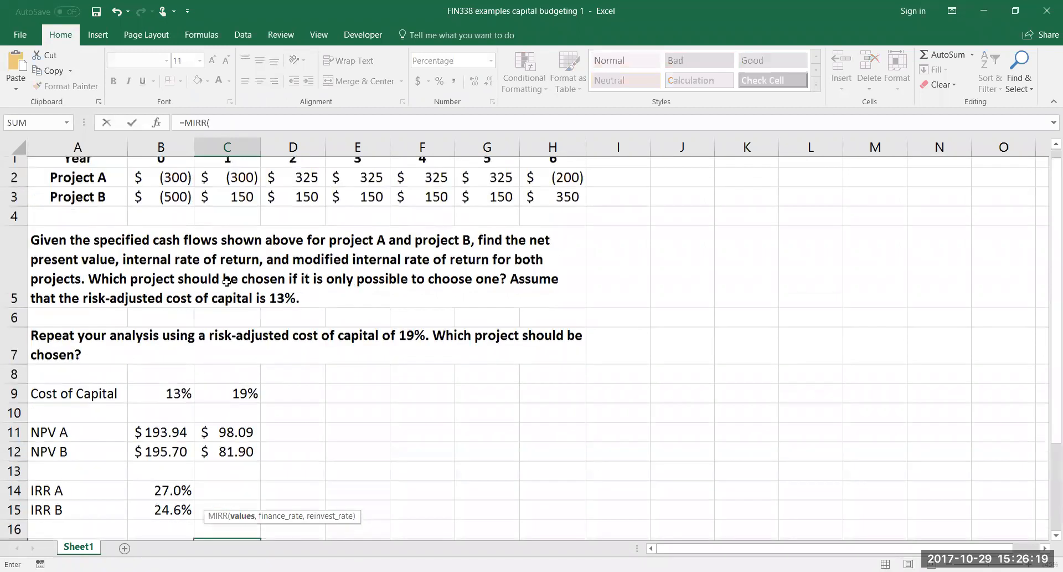
pyautogui.moveTo(180, 186); pyautogui.dragTo(548, 177)
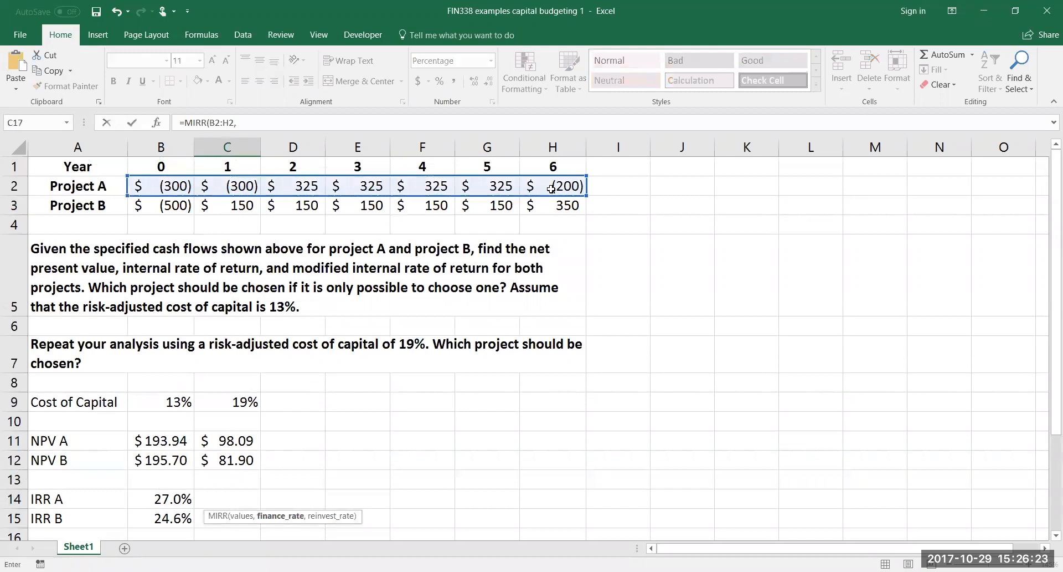
pyautogui.write(',')
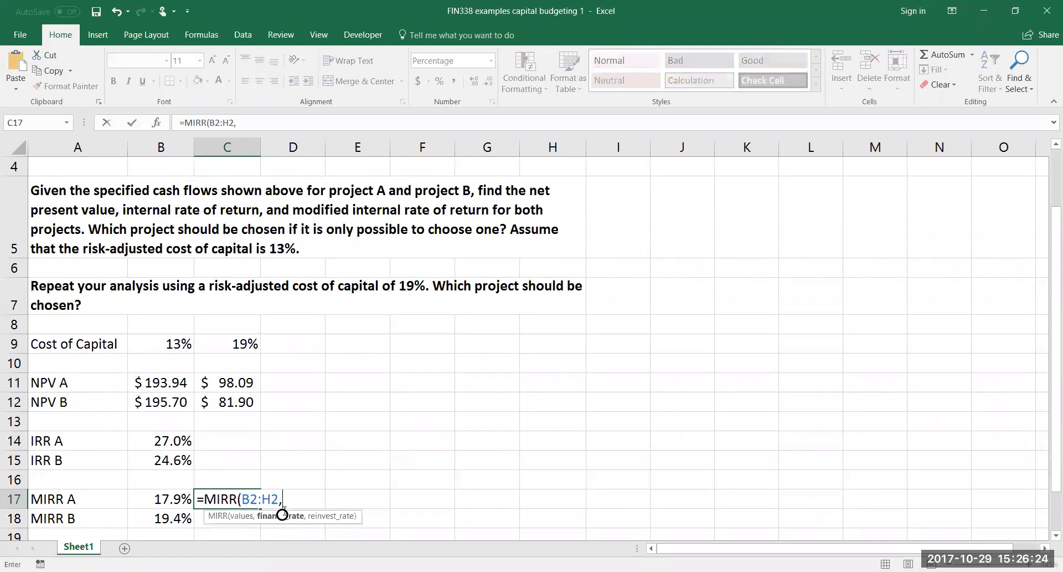
pyautogui.click(234, 343)
pyautogui.write(',')
pyautogui.click(234, 344)
pyautogui.write(')')
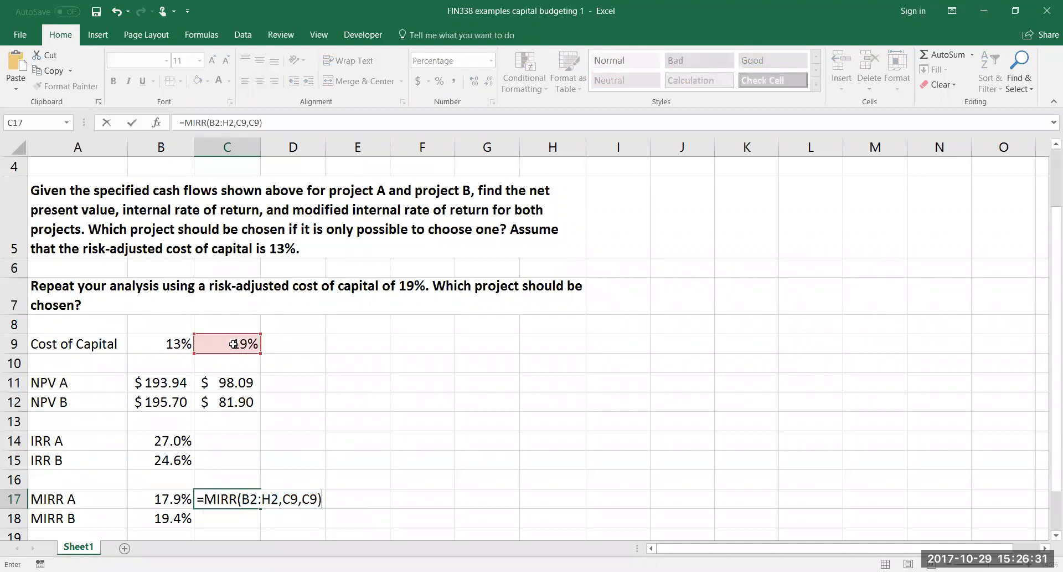
pyautogui.press('Return')
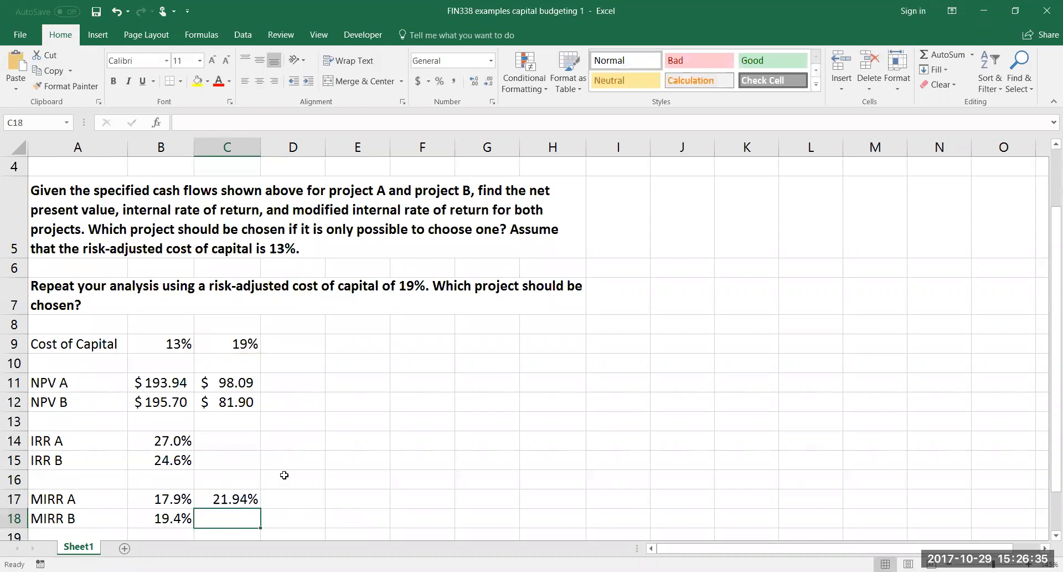
# Calculate Project B's modified internal rate of return at the 19% rate in cell C18 with the formula =MIRR(B3:H3,C9,C9).
pyautogui.scroll(-1, 284, 474)
pyautogui.scroll(-1, 284, 474)
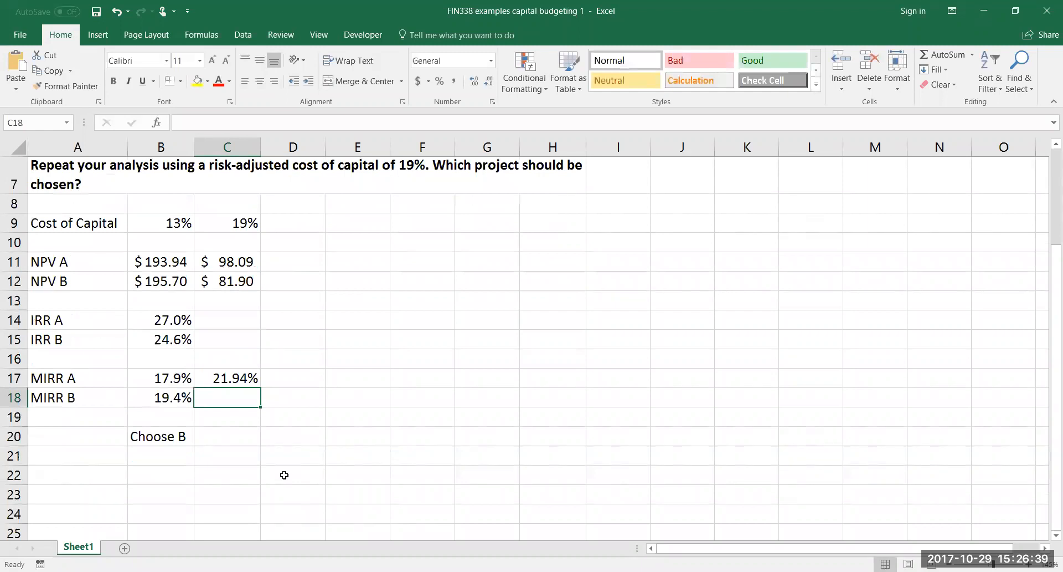
pyautogui.write('=')
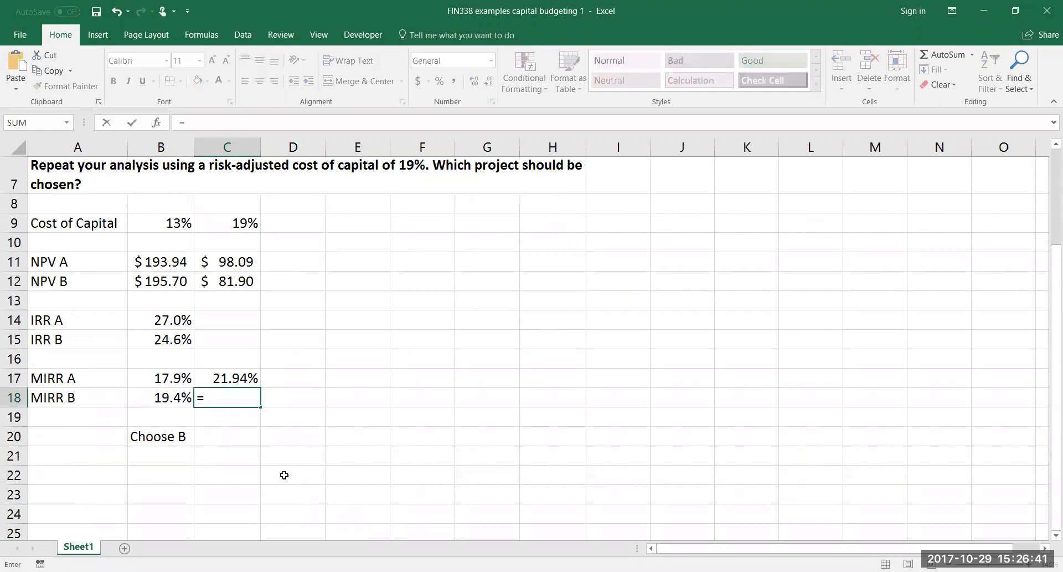
pyautogui.write('MIRR(')
pyautogui.scroll(2, 222, 332)
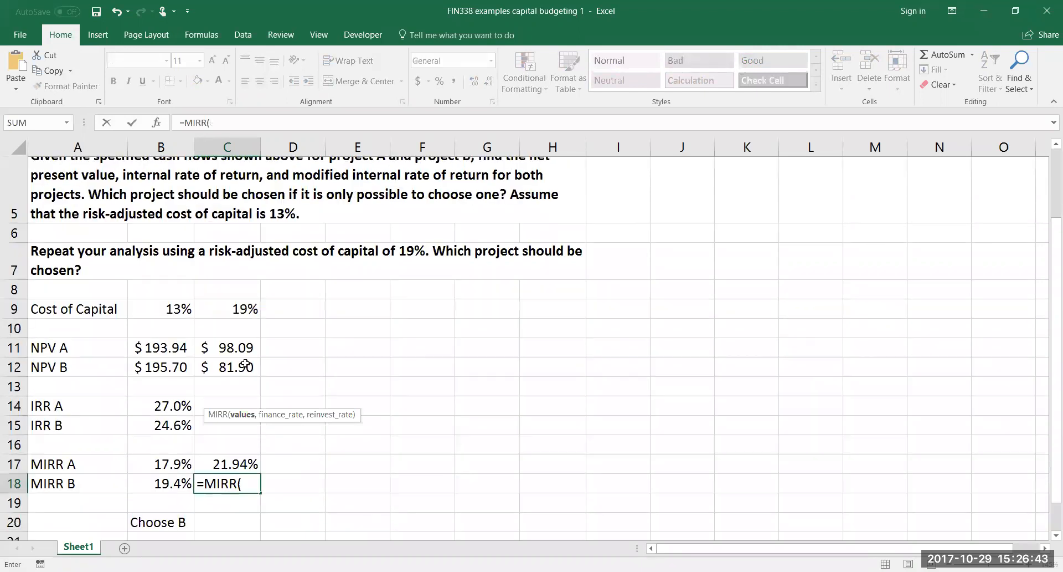
pyautogui.click(172, 205)
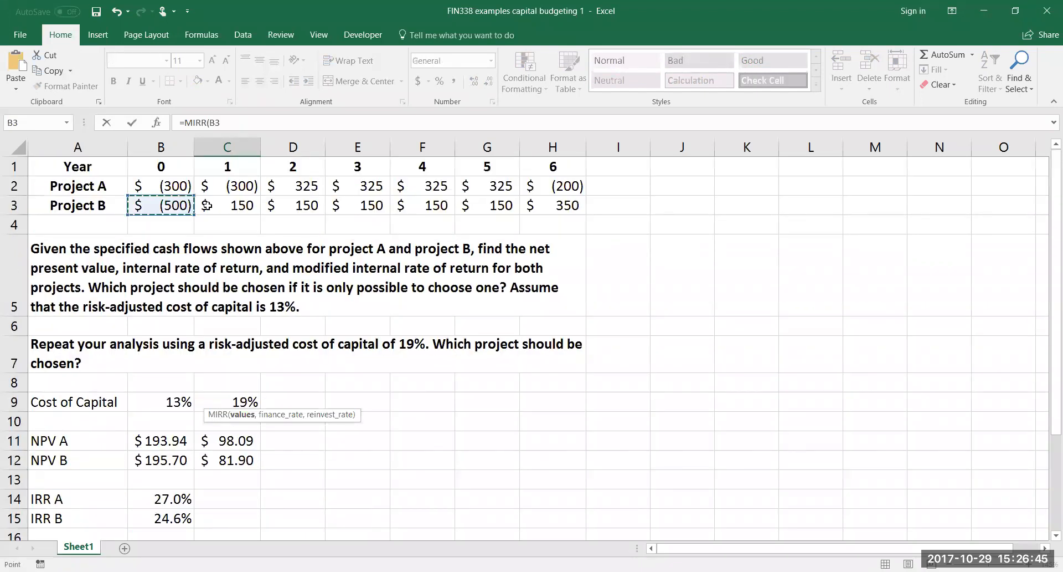
pyautogui.moveTo(207, 205); pyautogui.dragTo(555, 204)
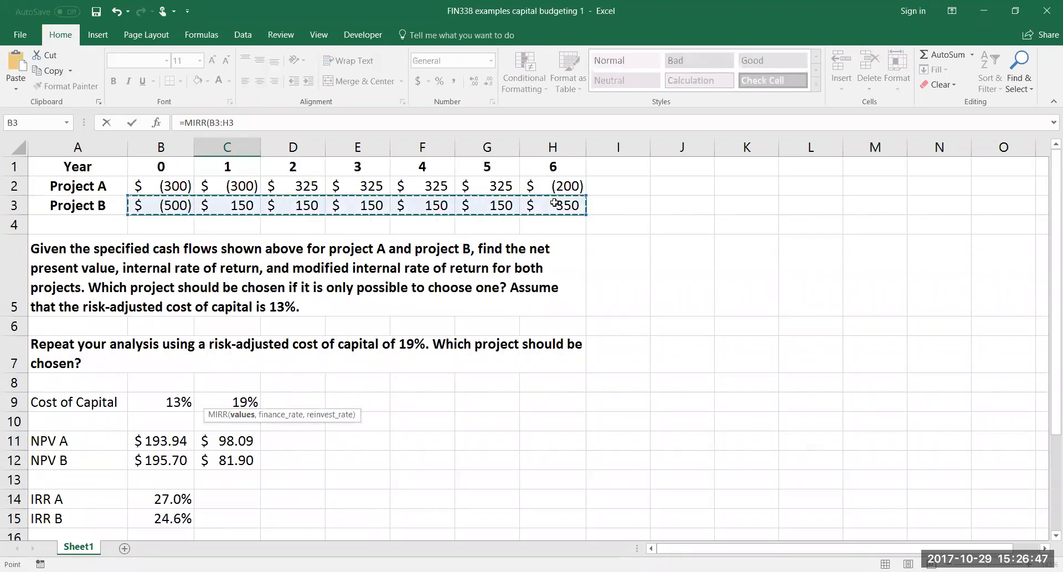
pyautogui.scroll(-1, 338, 301)
pyautogui.write(',')
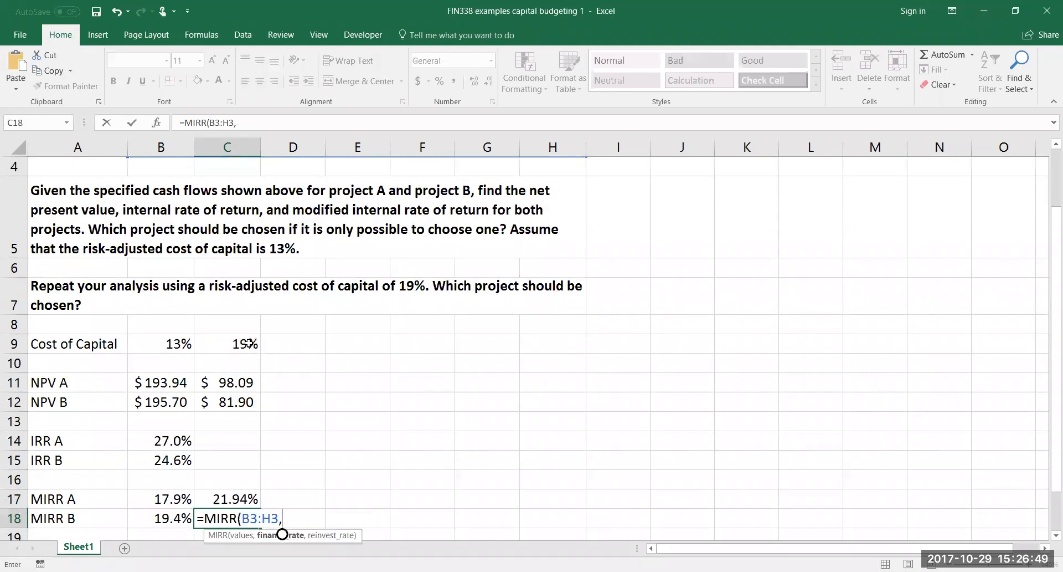
pyautogui.click(249, 344)
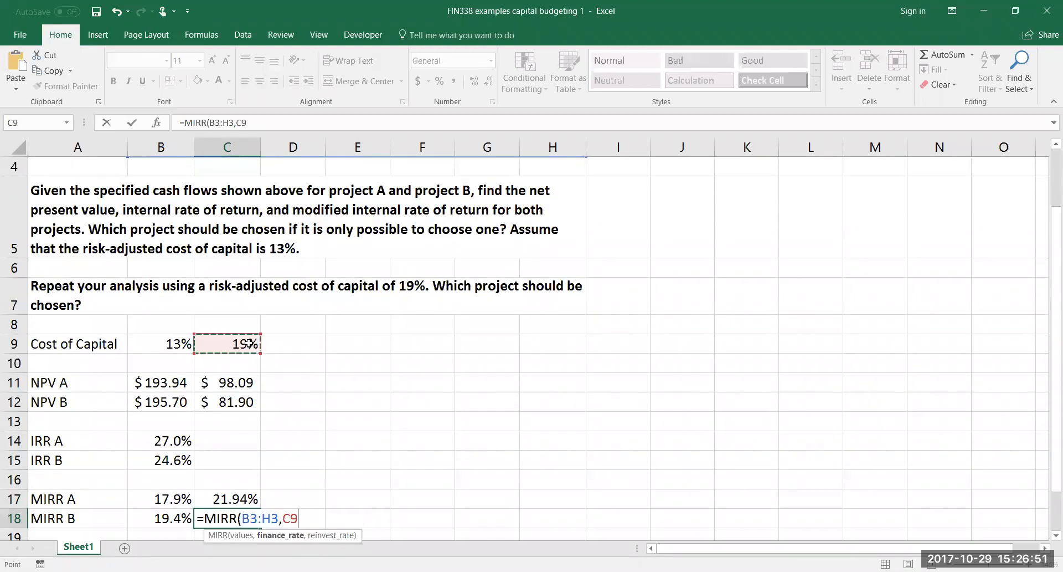
pyautogui.write(',')
pyautogui.click(249, 343)
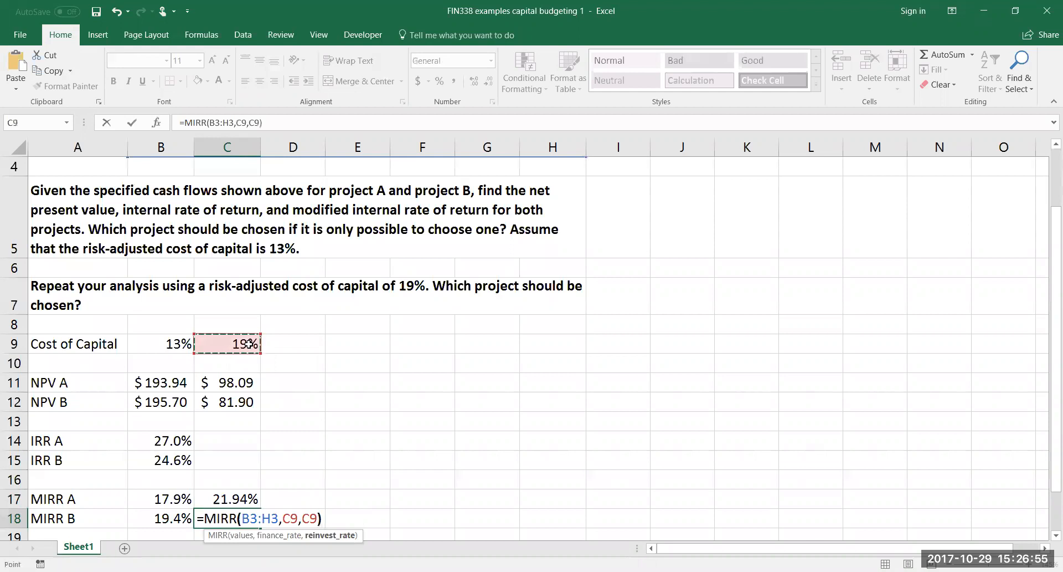
pyautogui.write(')')
pyautogui.press('Return')
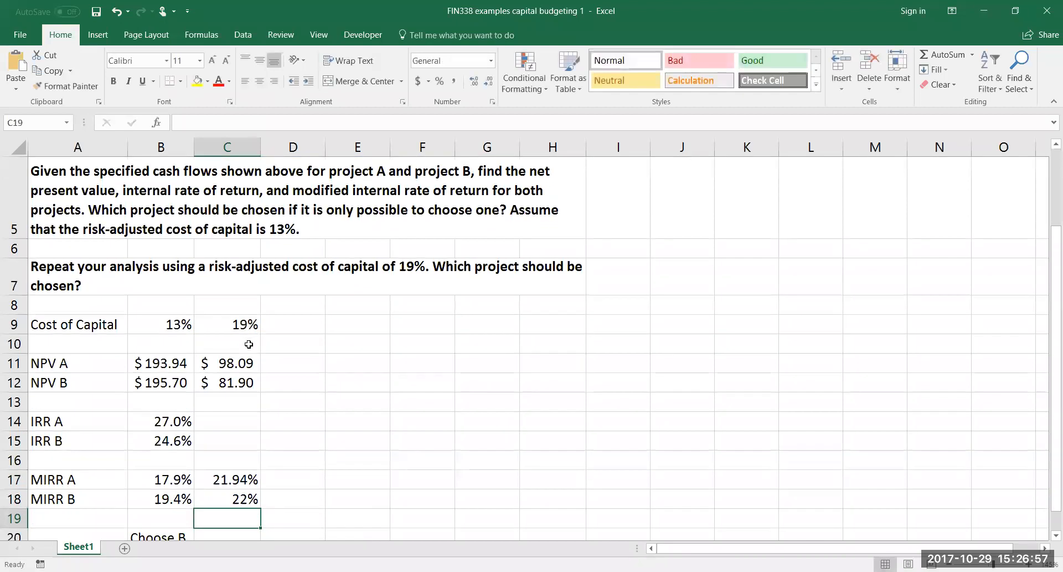
# Display Project B's modified internal rate of return in cell C18 with two decimal places.
pyautogui.press('Up')
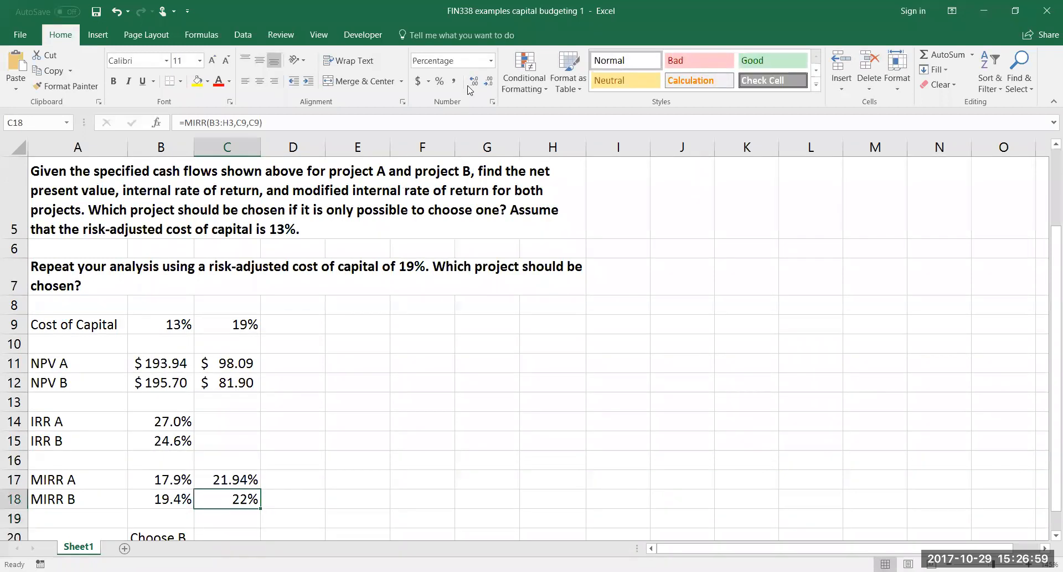
pyautogui.click(472, 82)
pyautogui.click(472, 82)
# Review the 19% net present values against the project cash flows and enter the decision "Choose A" in cell C20.
pyautogui.click(252, 362)
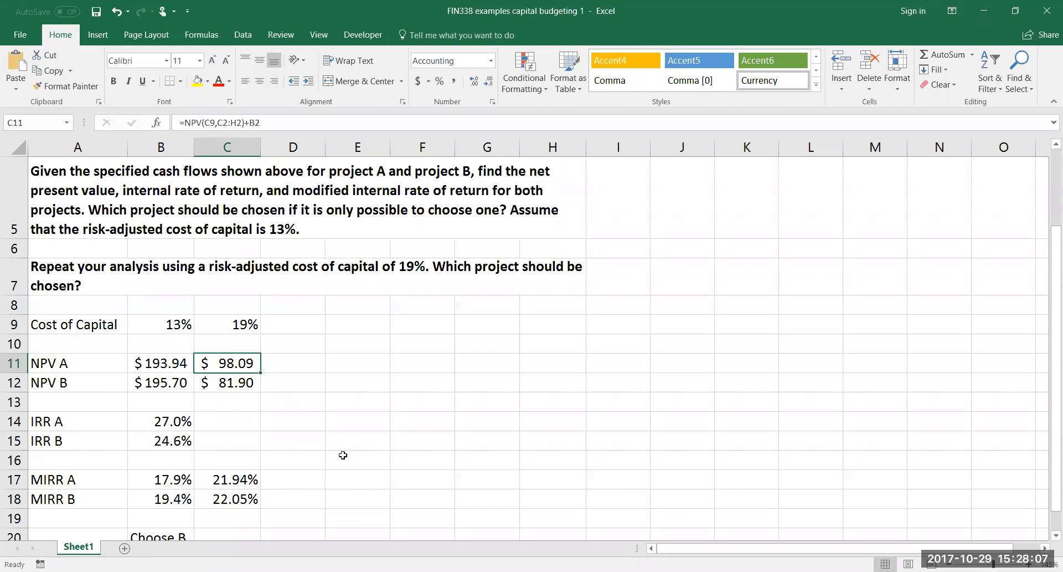
pyautogui.scroll(2, 342, 455)
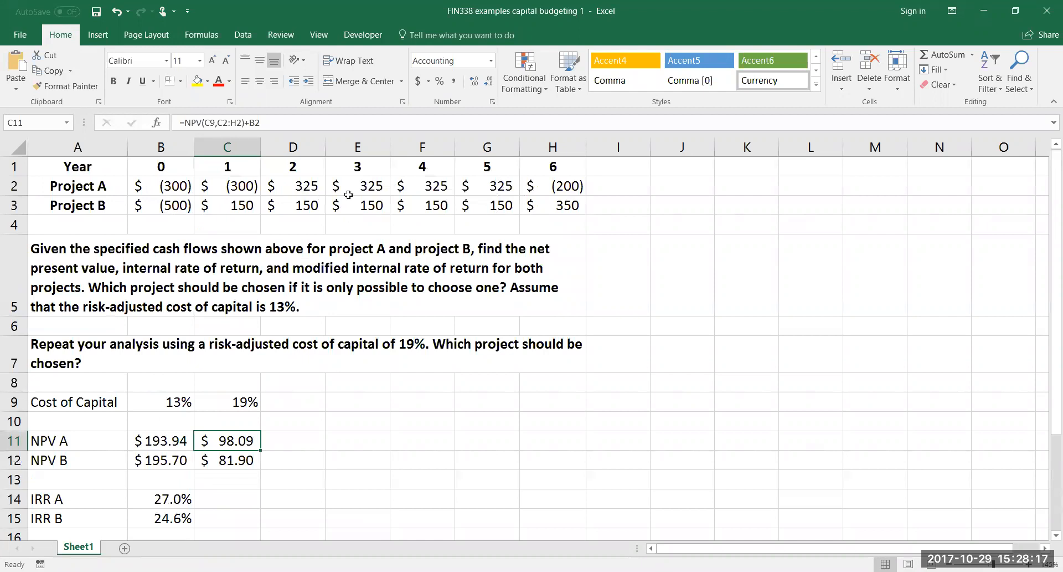
pyautogui.scroll(-2, 325, 377)
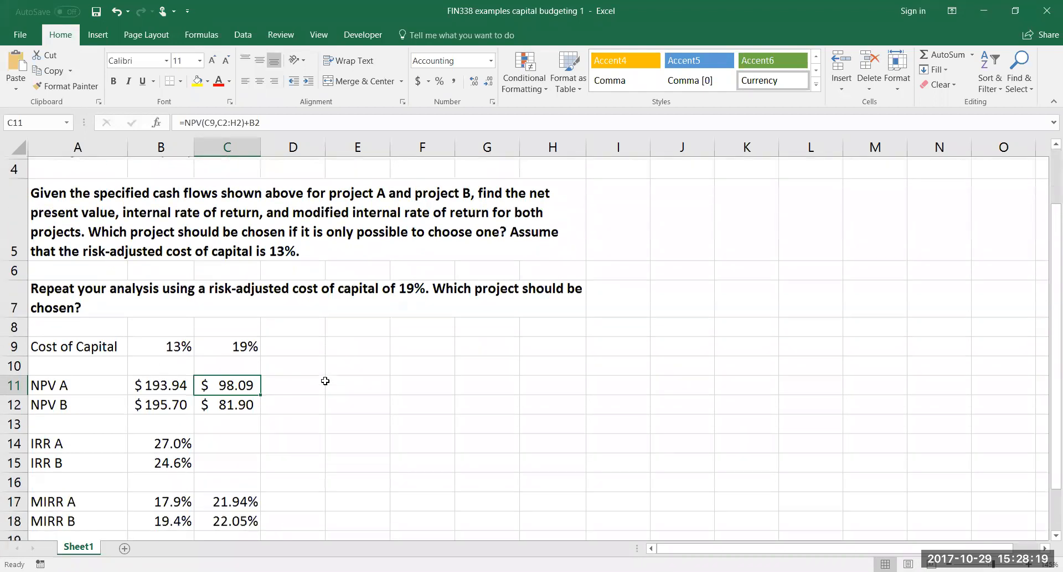
pyautogui.click(235, 435)
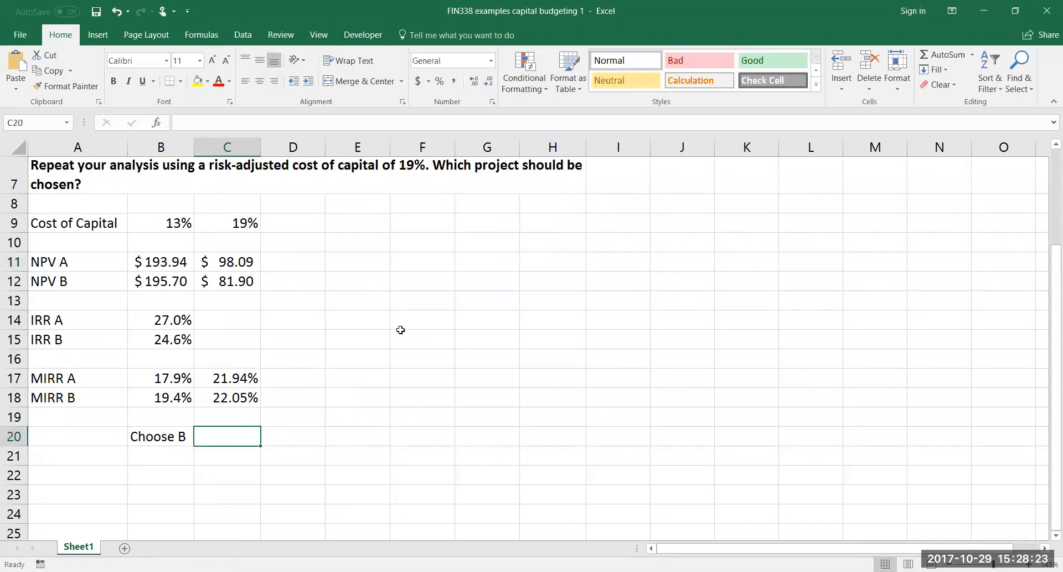
pyautogui.write('Choose A')
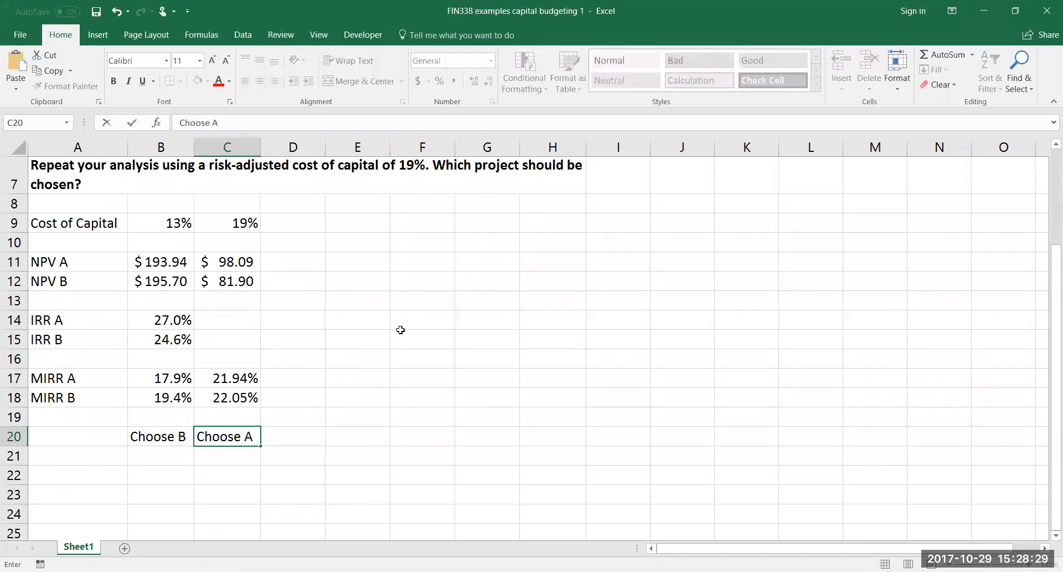
pyautogui.press('Return')
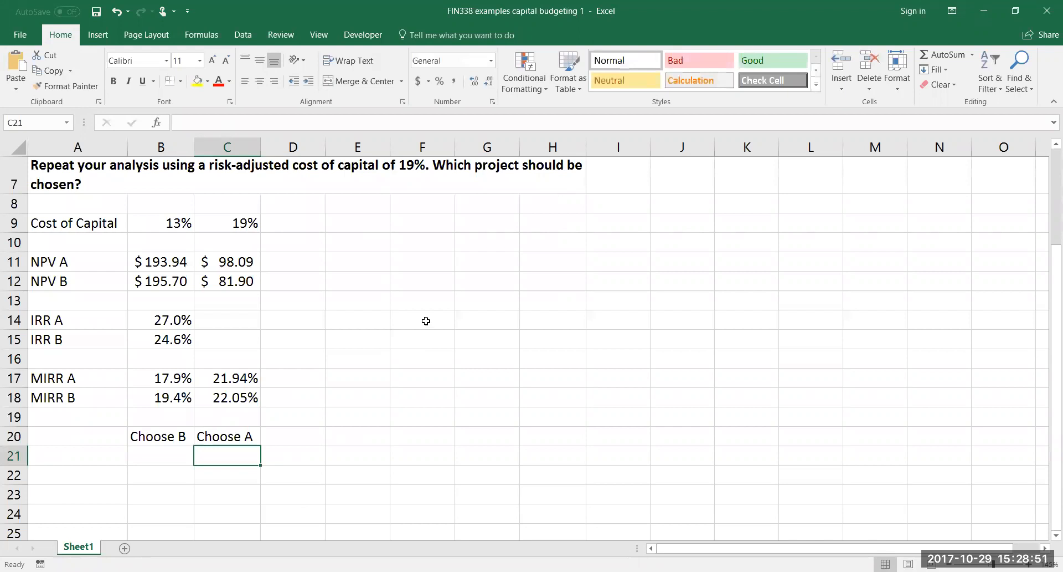
pyautogui.scroll(2, 427, 320)
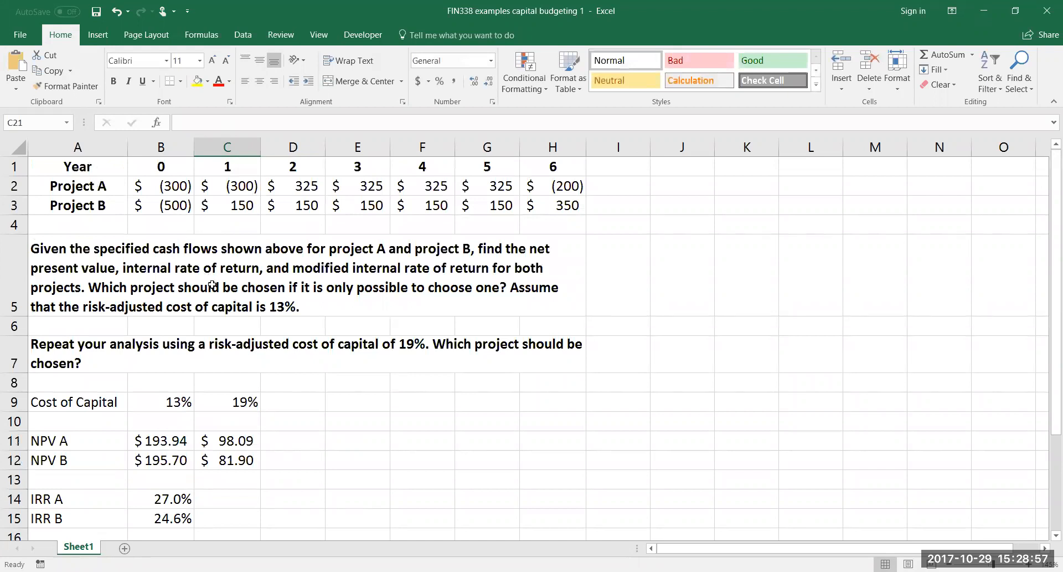
pyautogui.scroll(-3, 209, 279)
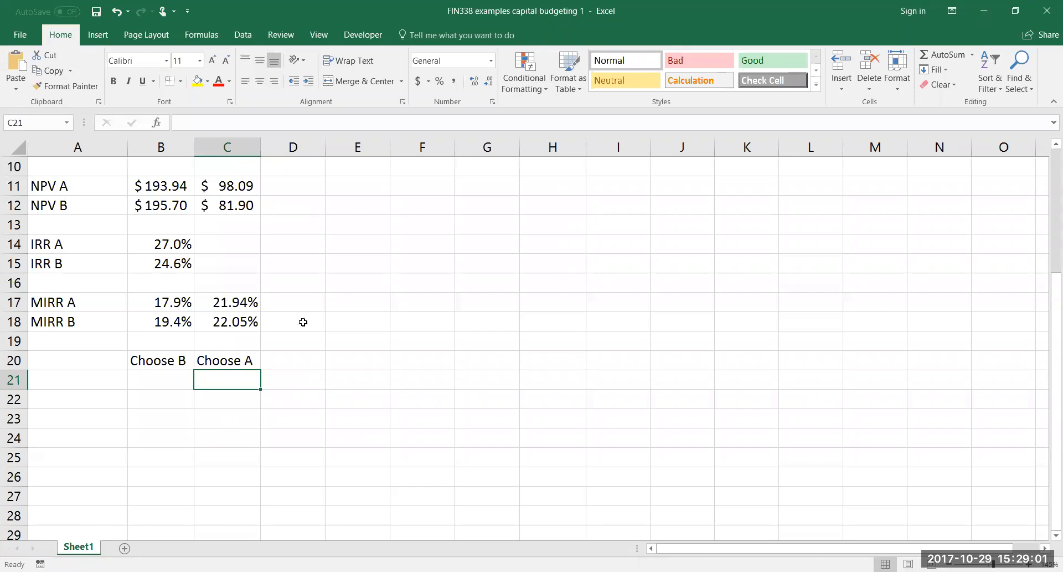
pyautogui.scroll(3, 305, 321)
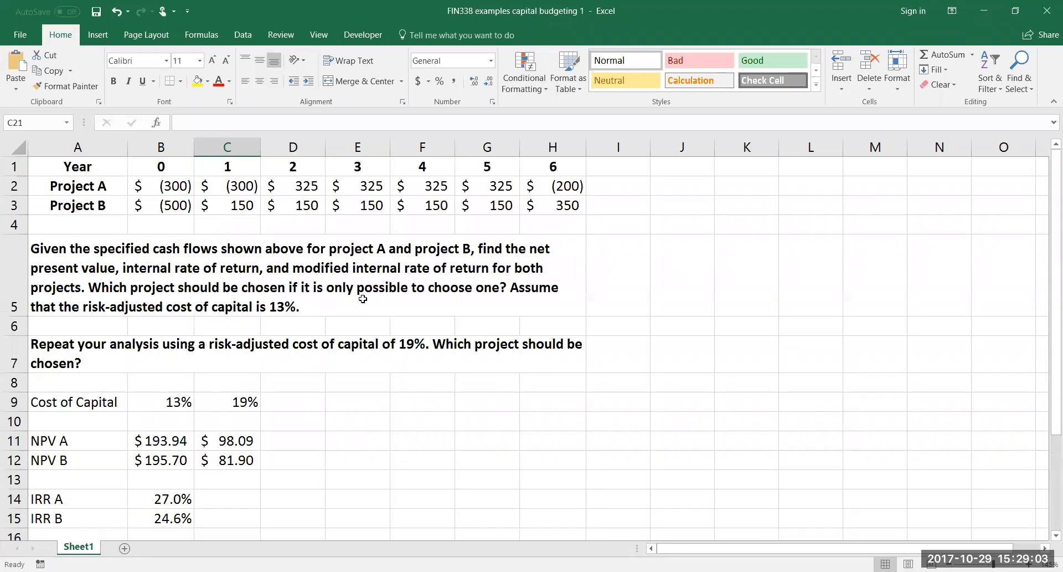